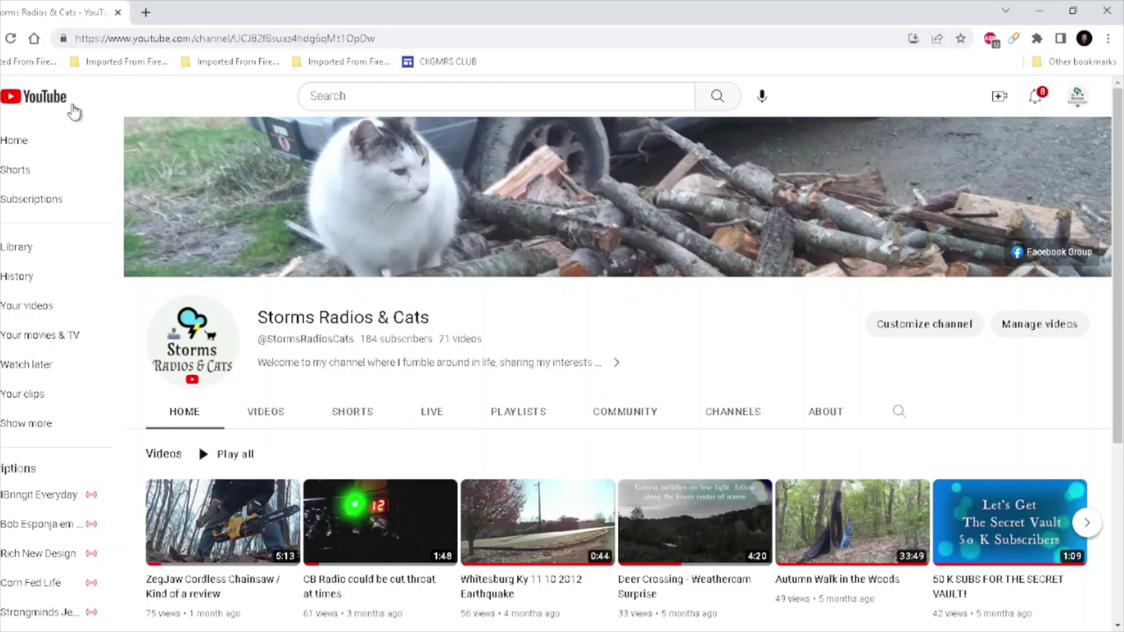
- Leave the Storms Radios & Cats channel page for the YouTube home feed
click(36, 97)
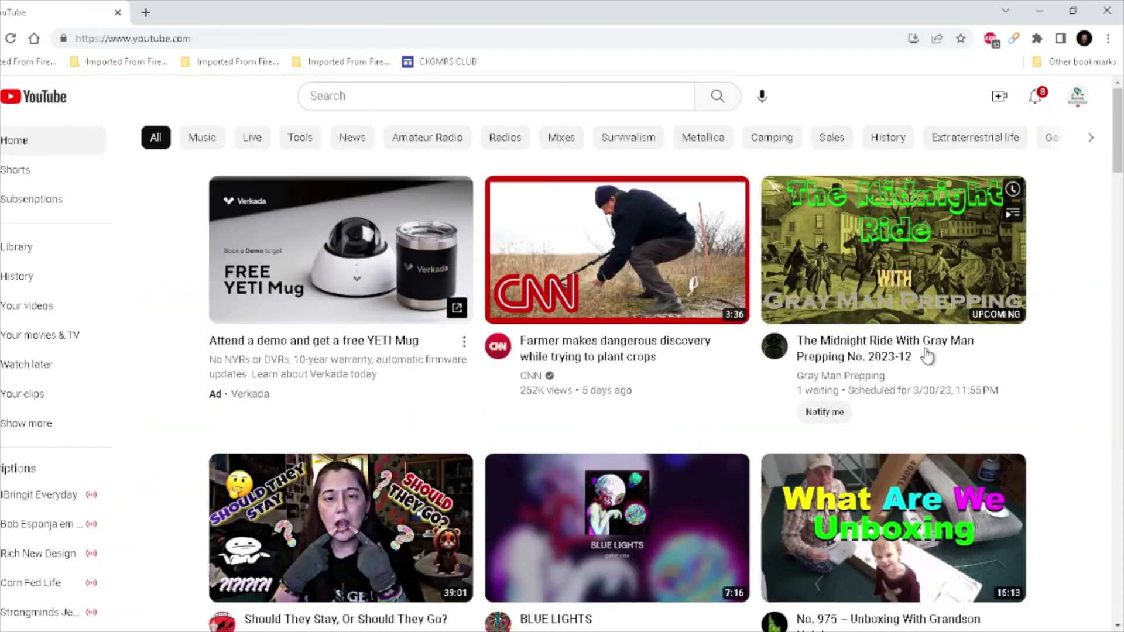
- Play the CNN farmer video, pause it, then go to the CNN channel page
mouse_move(997, 361)
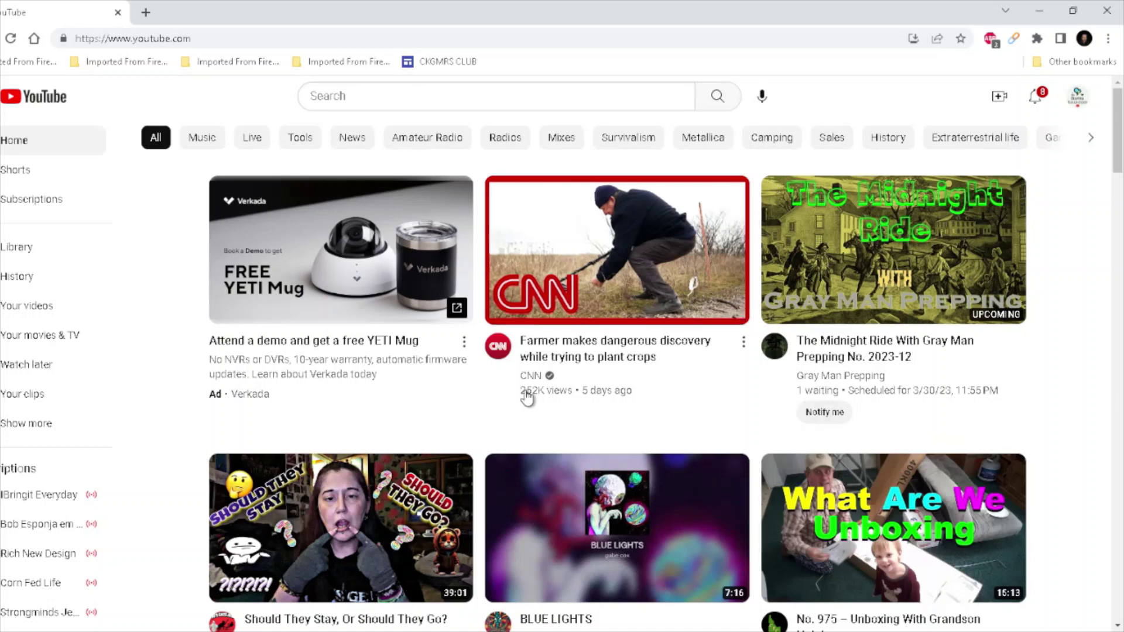
mouse_move(568, 372)
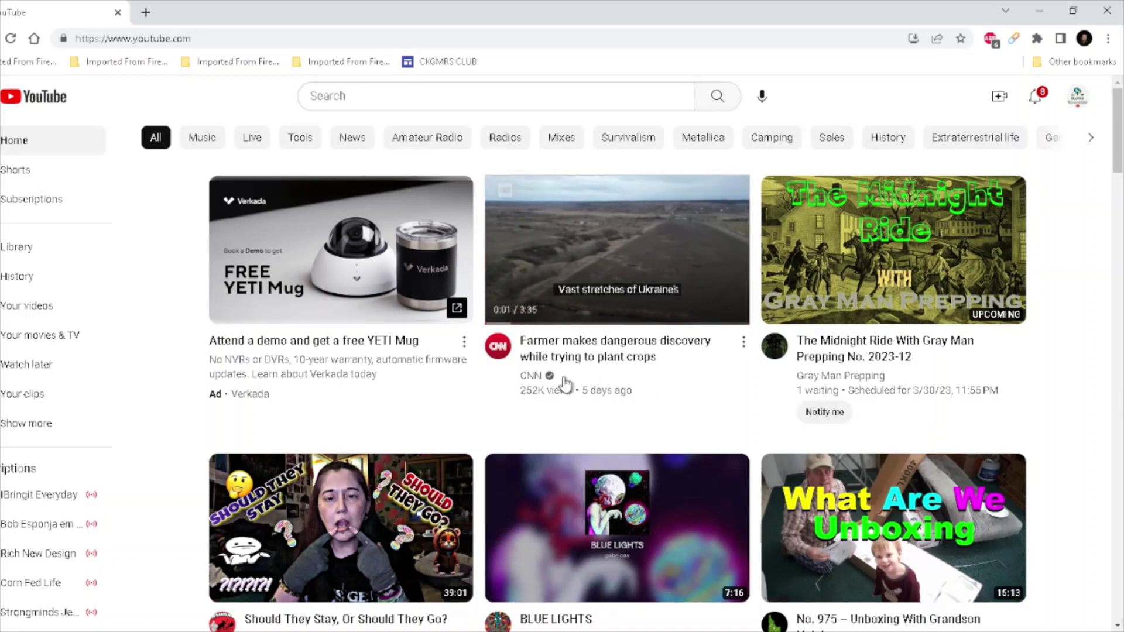
click(558, 346)
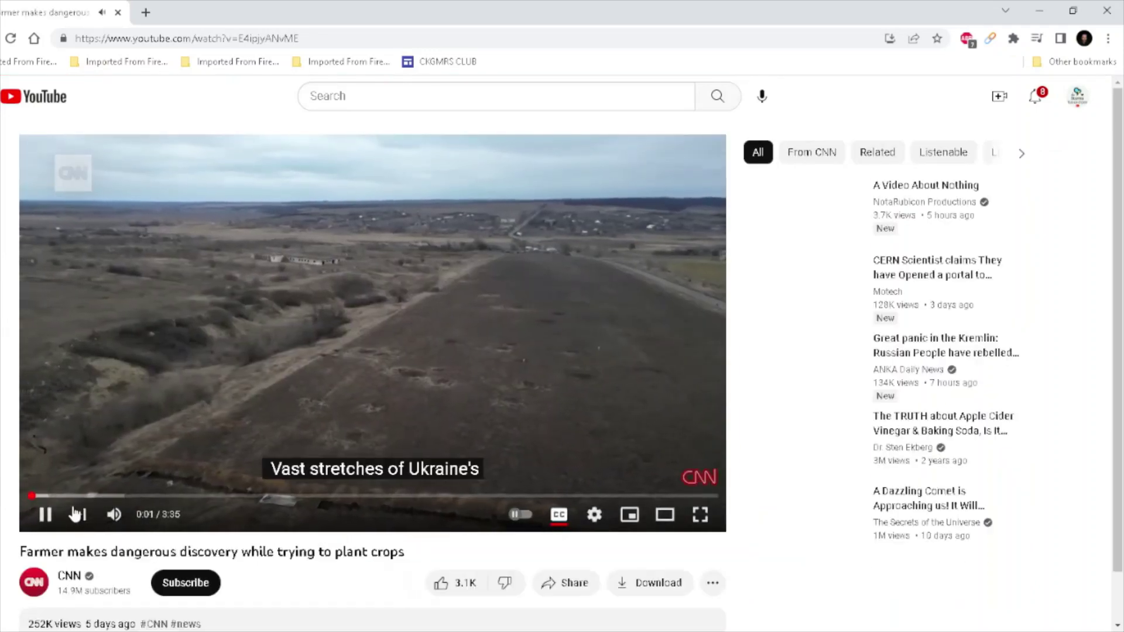
click(45, 515)
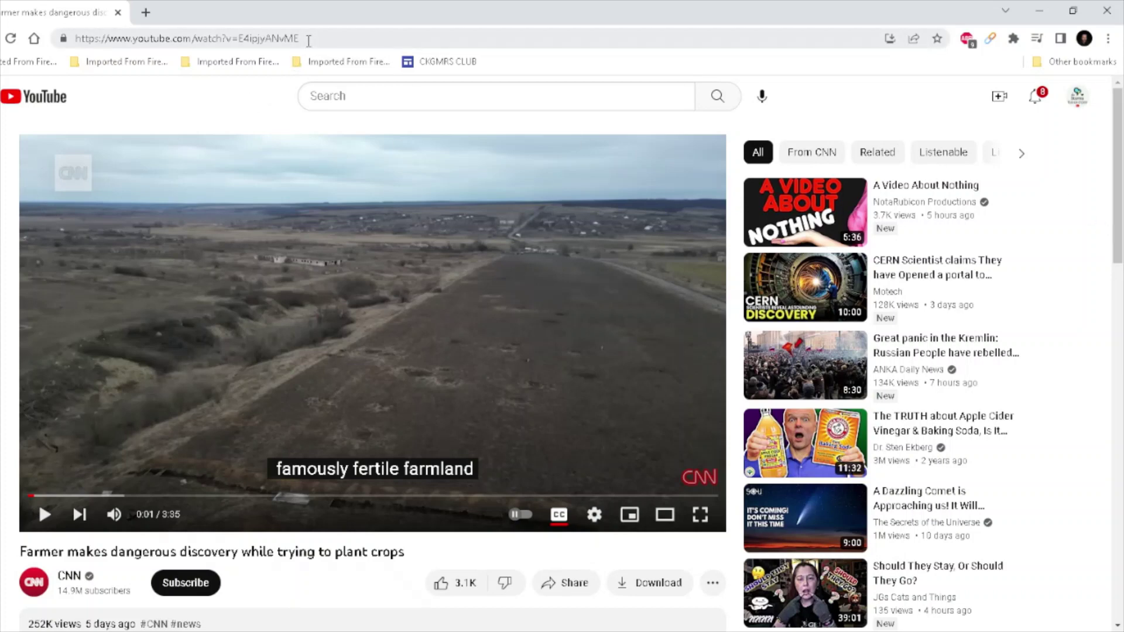
click(308, 41)
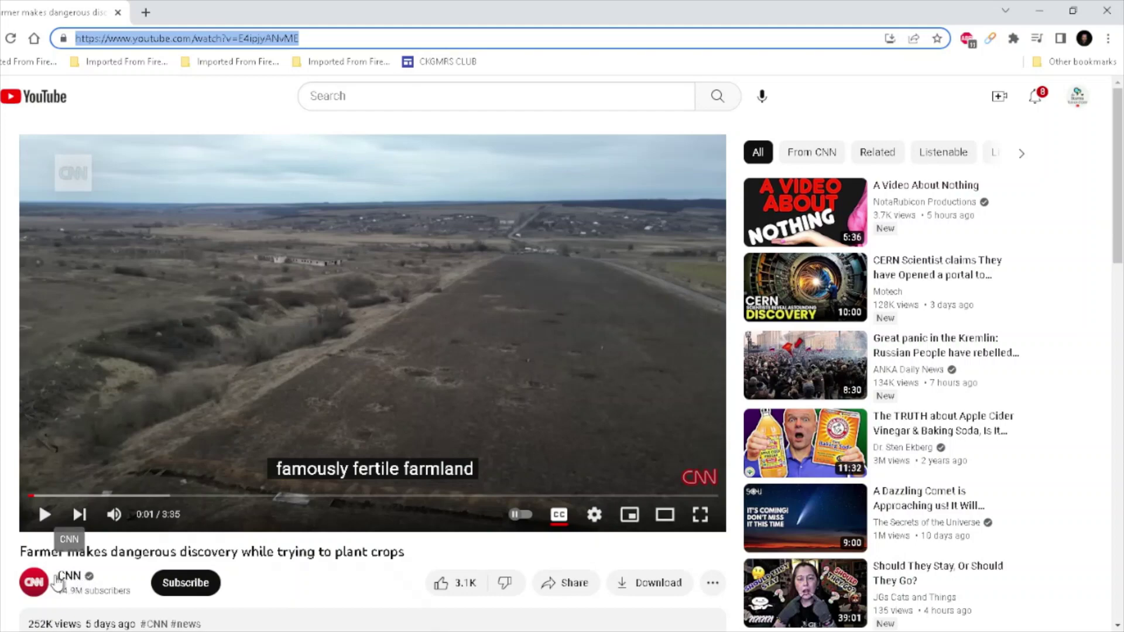
click(70, 576)
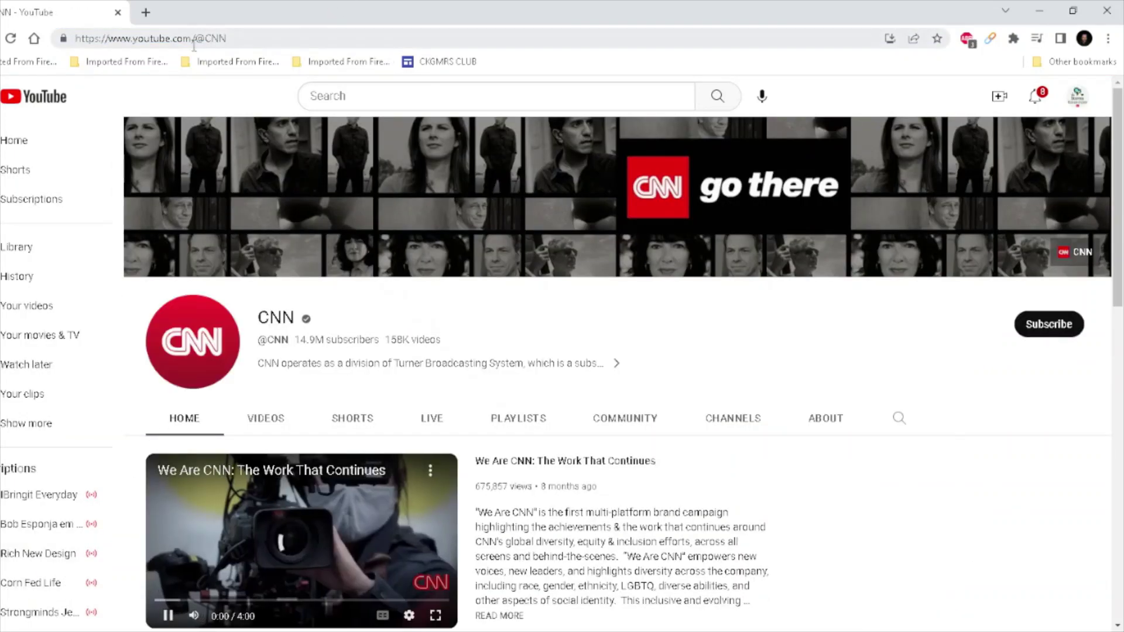
click(222, 571)
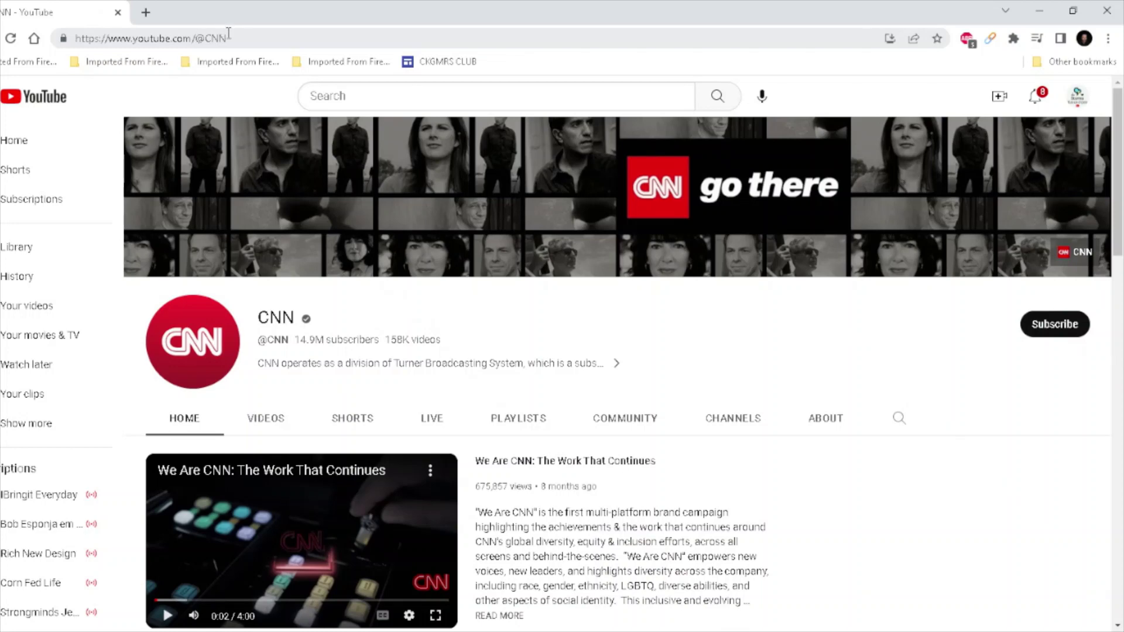
click(233, 36)
click(233, 37)
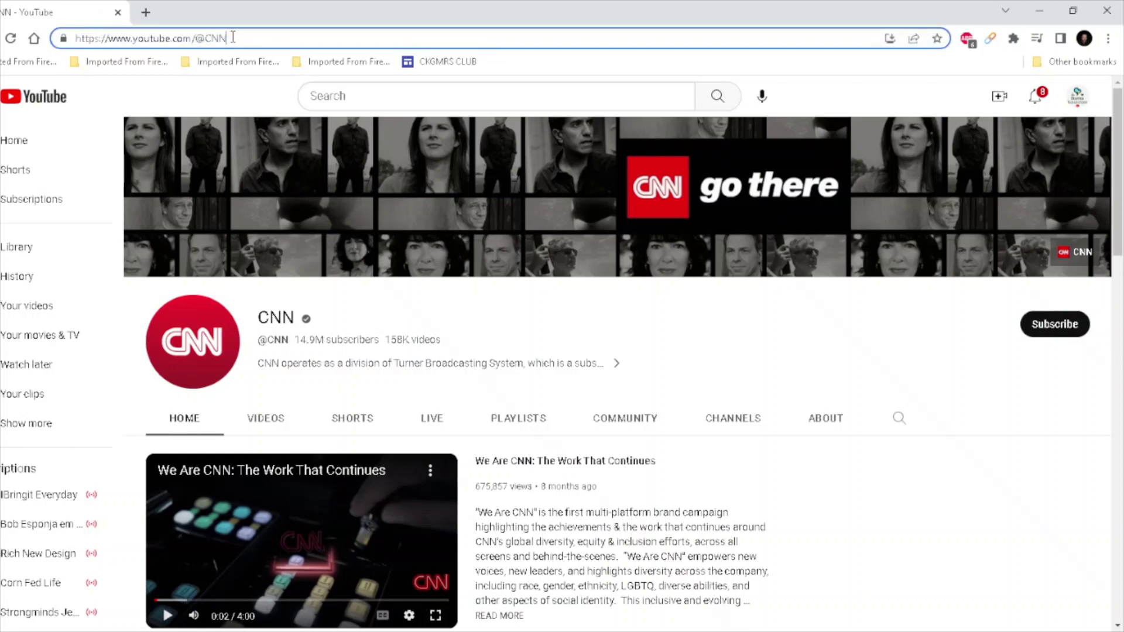
drag(227, 38, 200, 40)
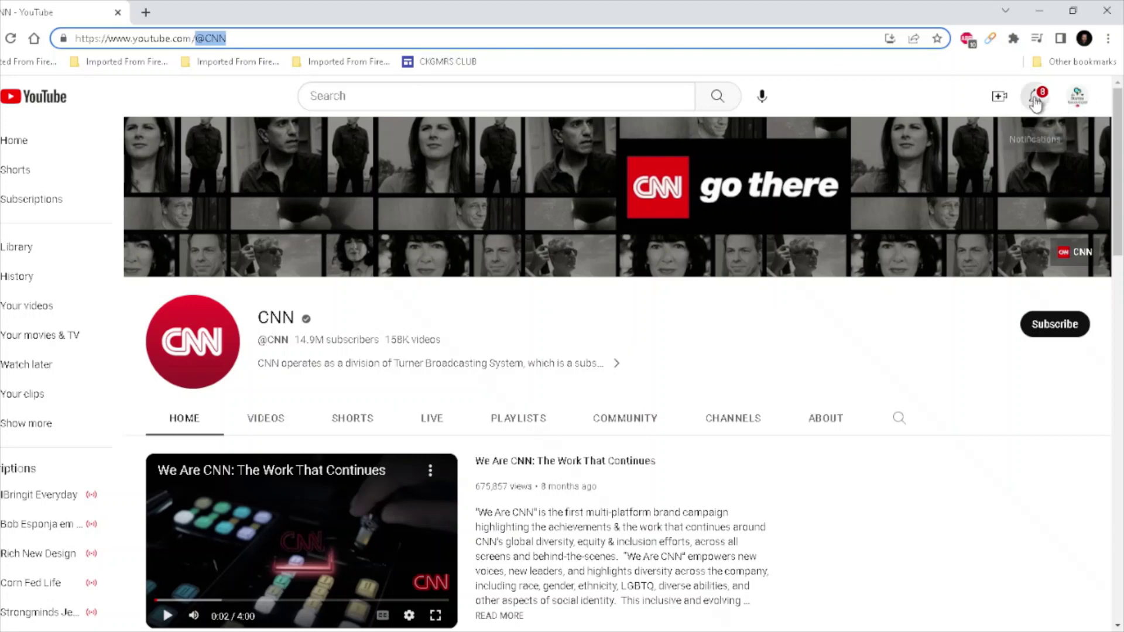
- Go to your own Storms Radios & Cats channel through the account menu
click(1075, 105)
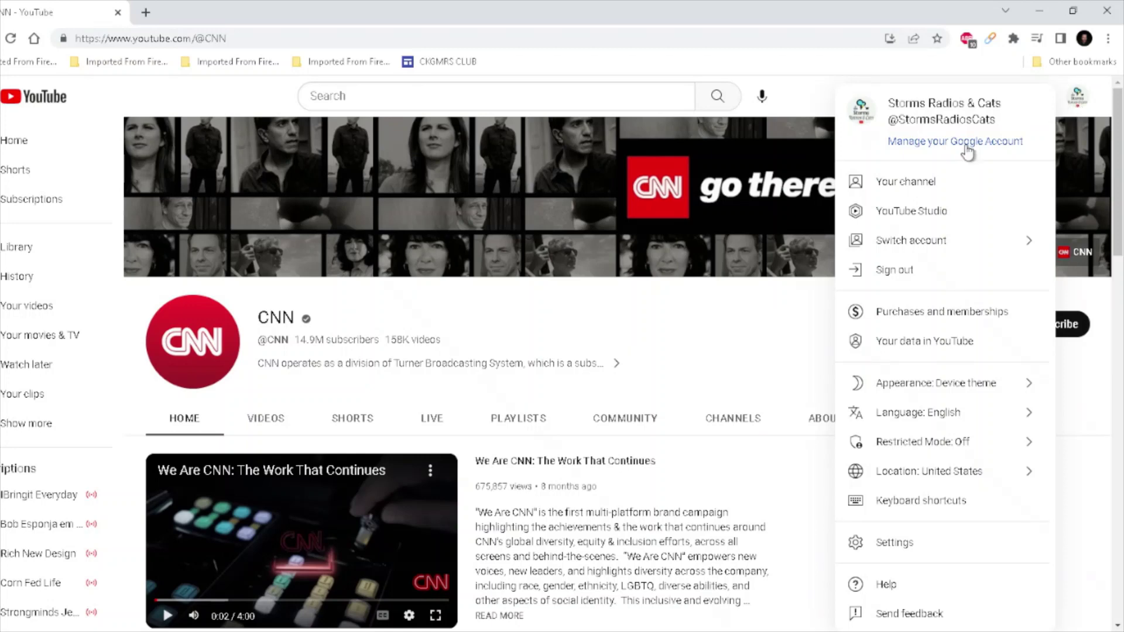
click(893, 183)
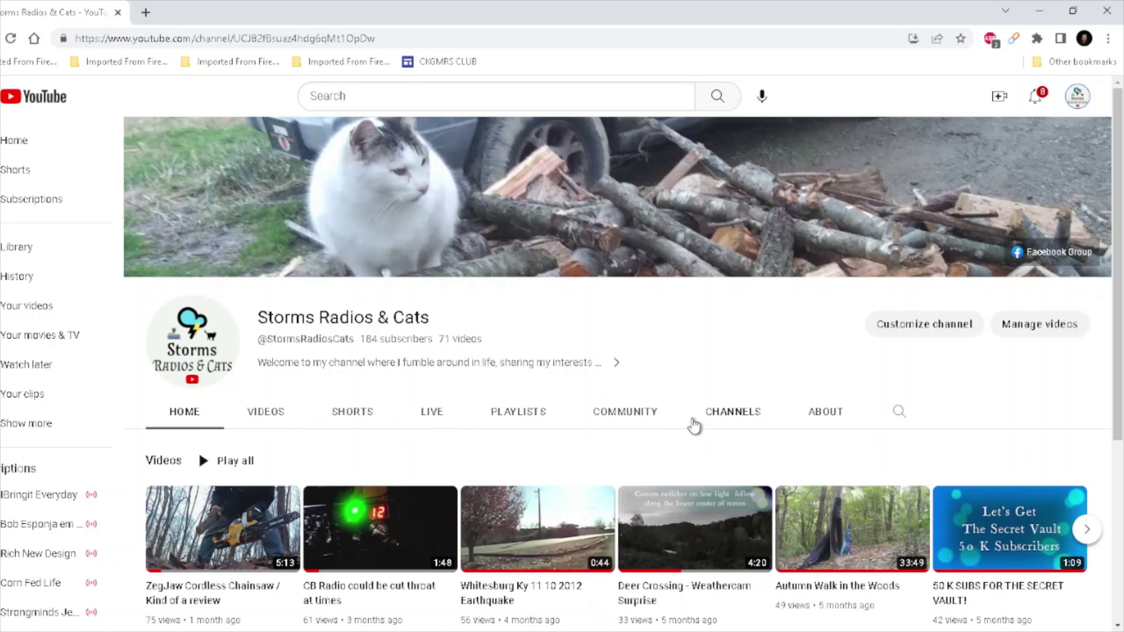
click(725, 419)
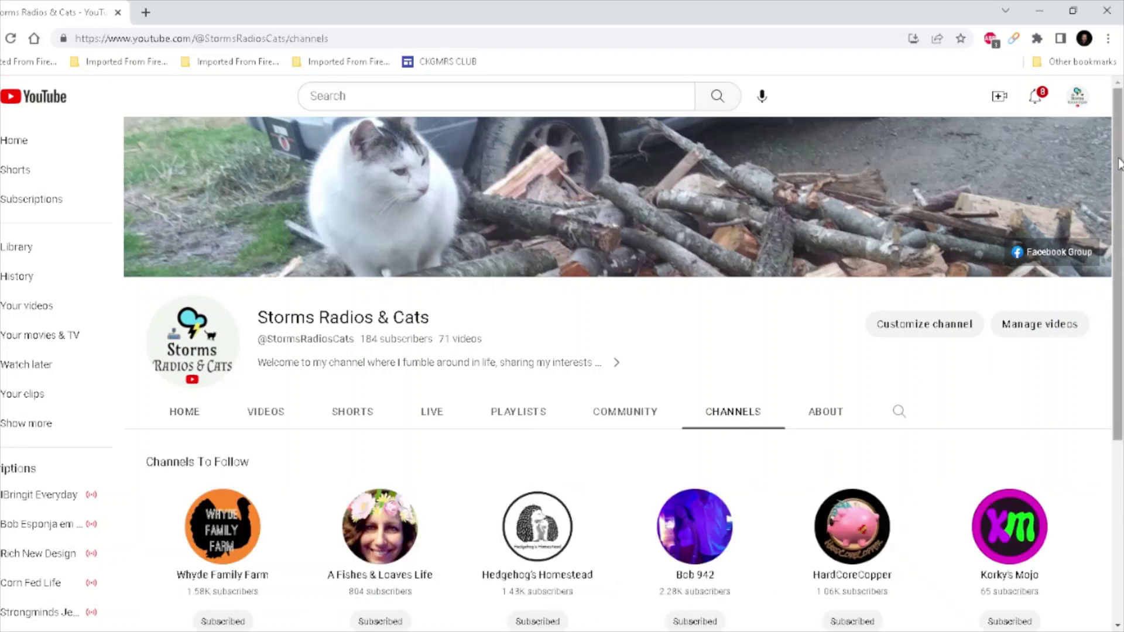
drag(1119, 164, 1122, 328)
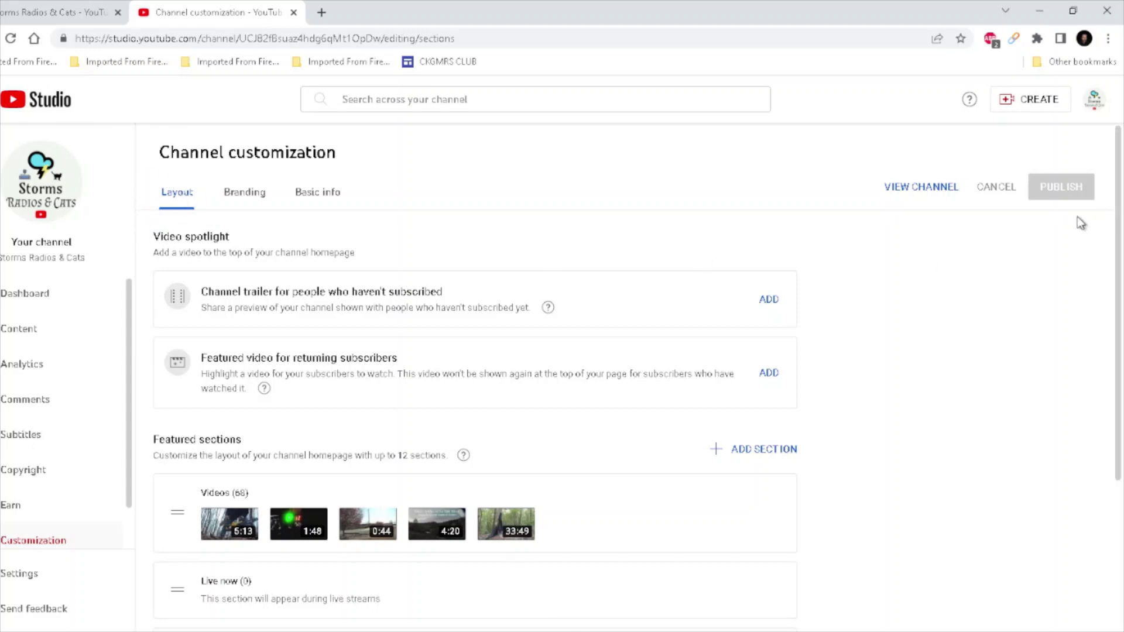
- Scroll the Layout tab down to the featured sections, including Channels To Follow (79)
drag(1119, 200, 1119, 357)
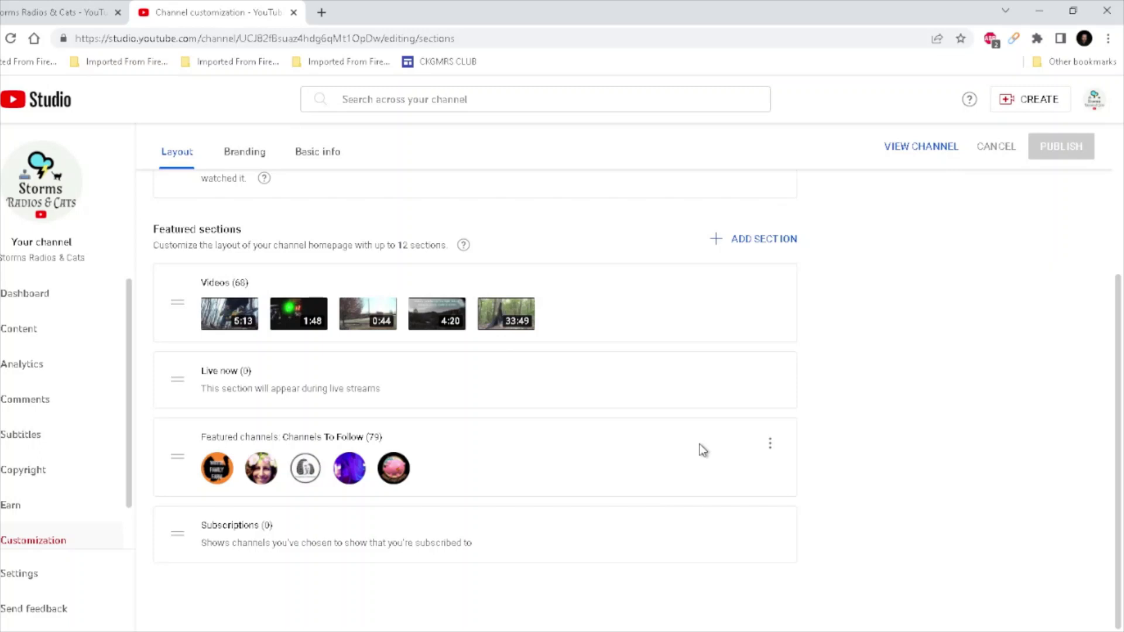
click(770, 446)
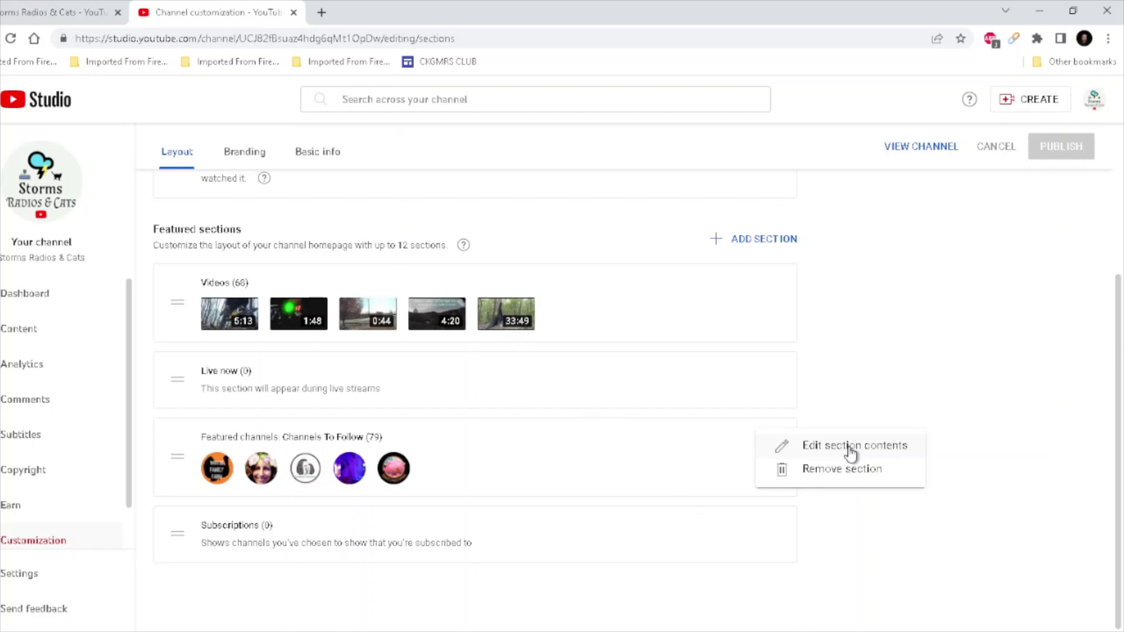
click(875, 351)
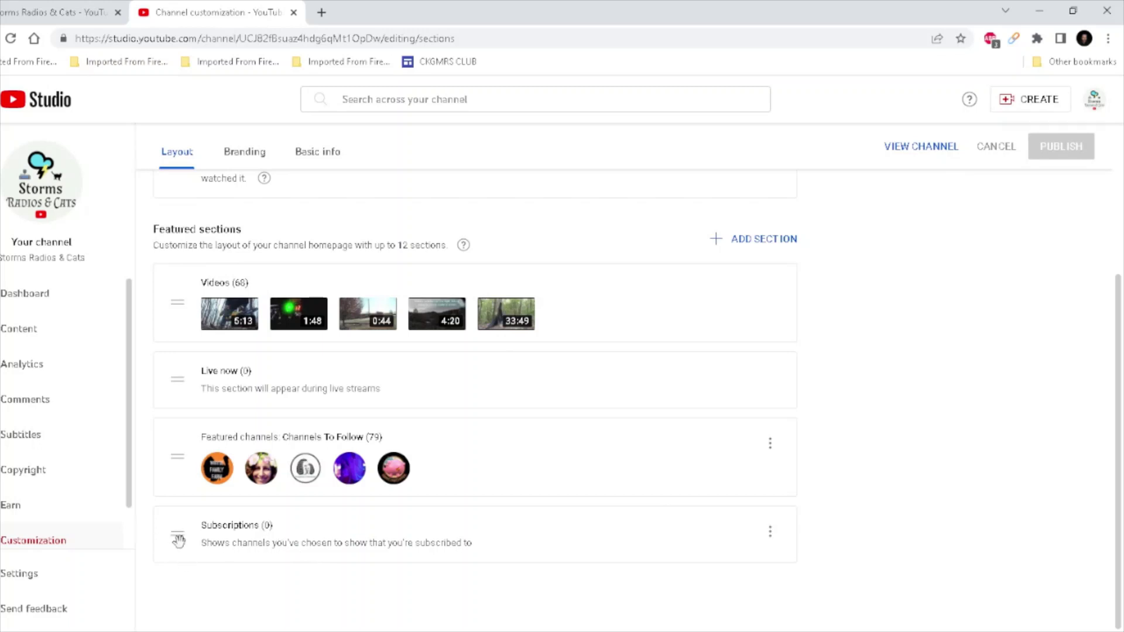
drag(178, 540, 180, 456)
drag(177, 533, 168, 446)
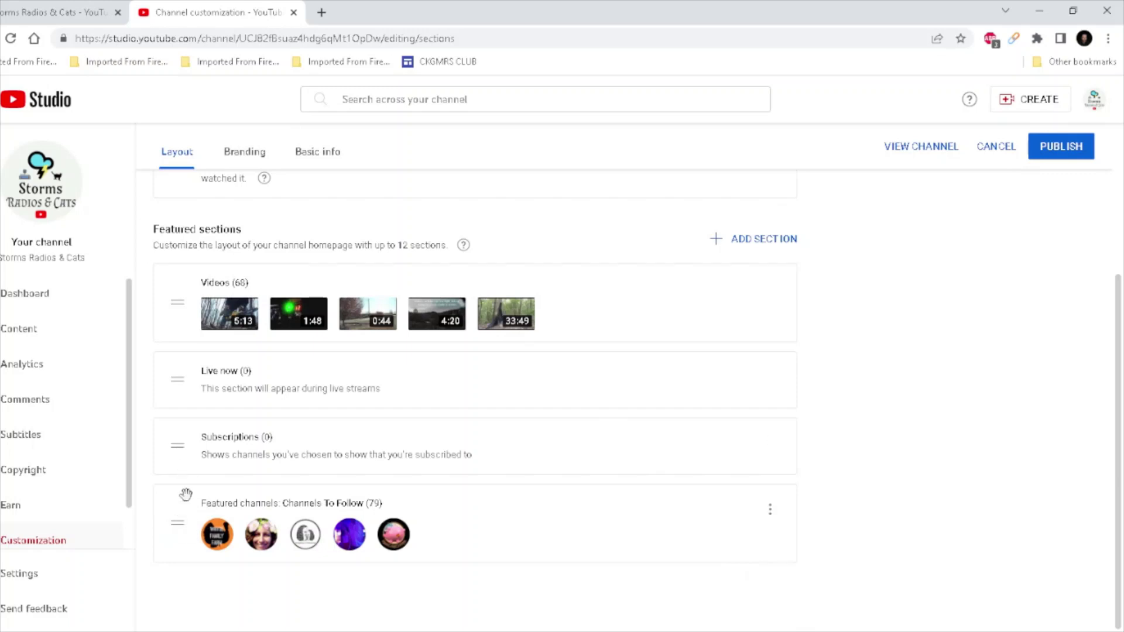
drag(176, 445, 177, 535)
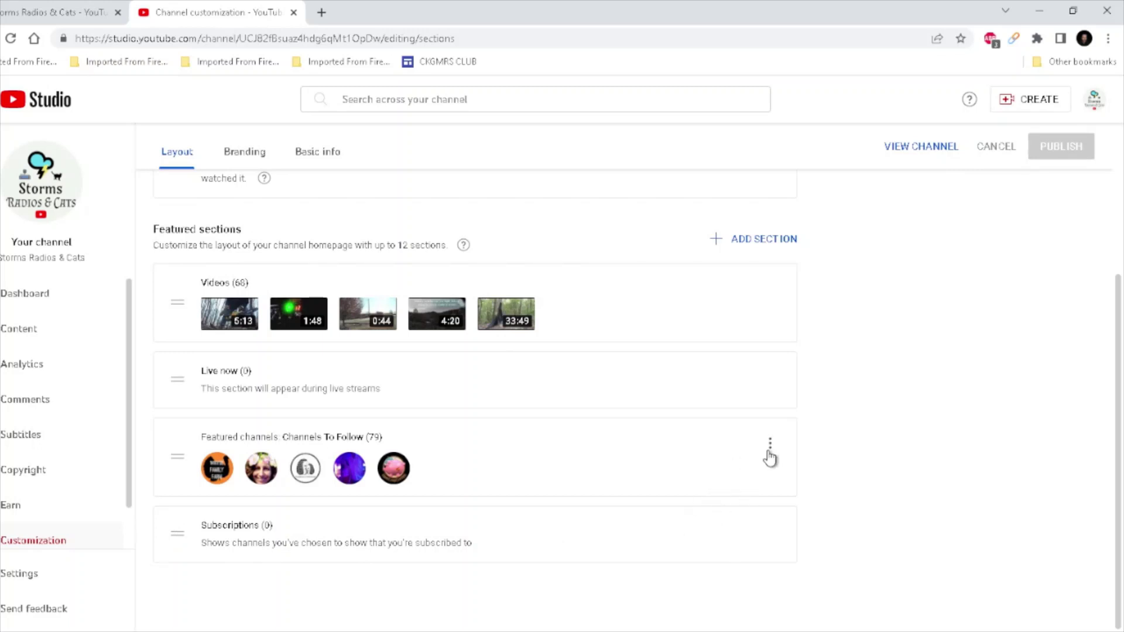
click(770, 446)
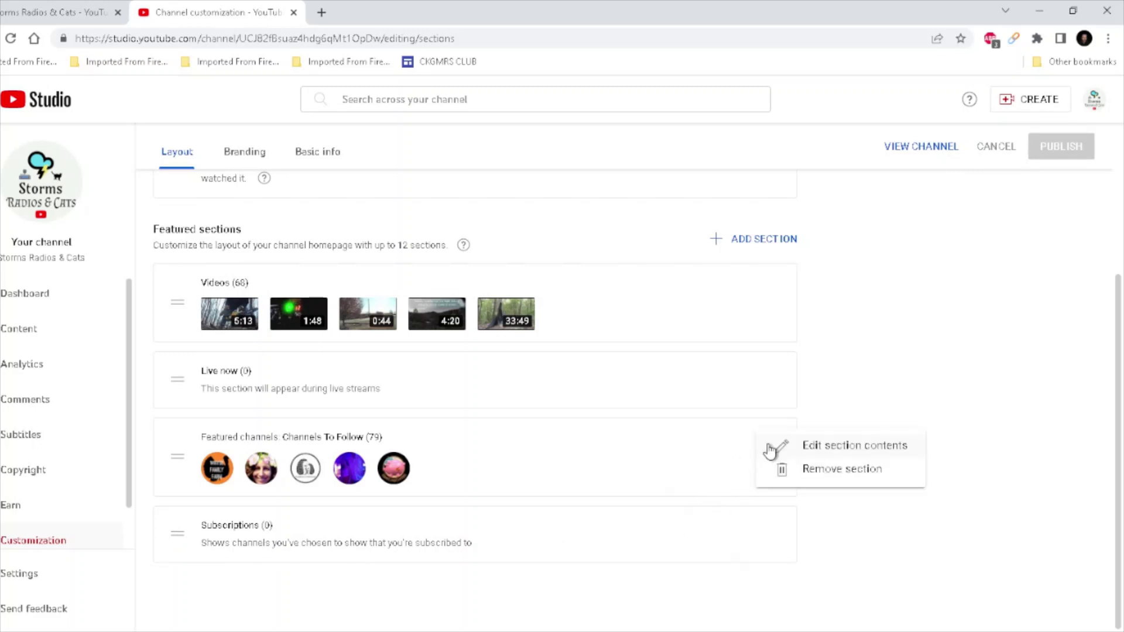
click(885, 448)
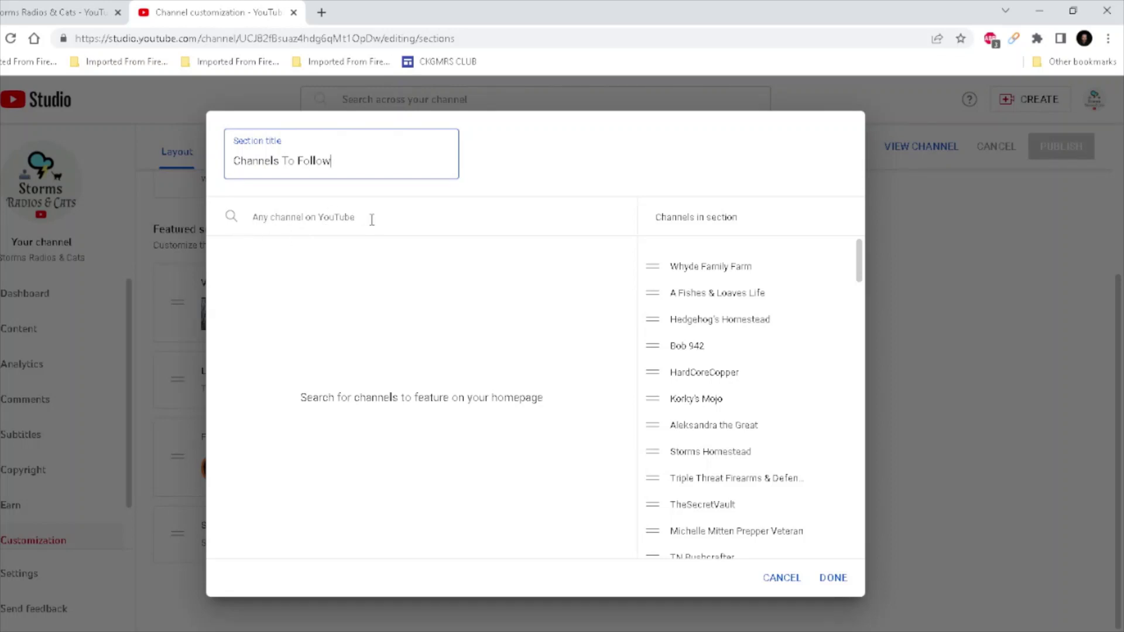
click(302, 225)
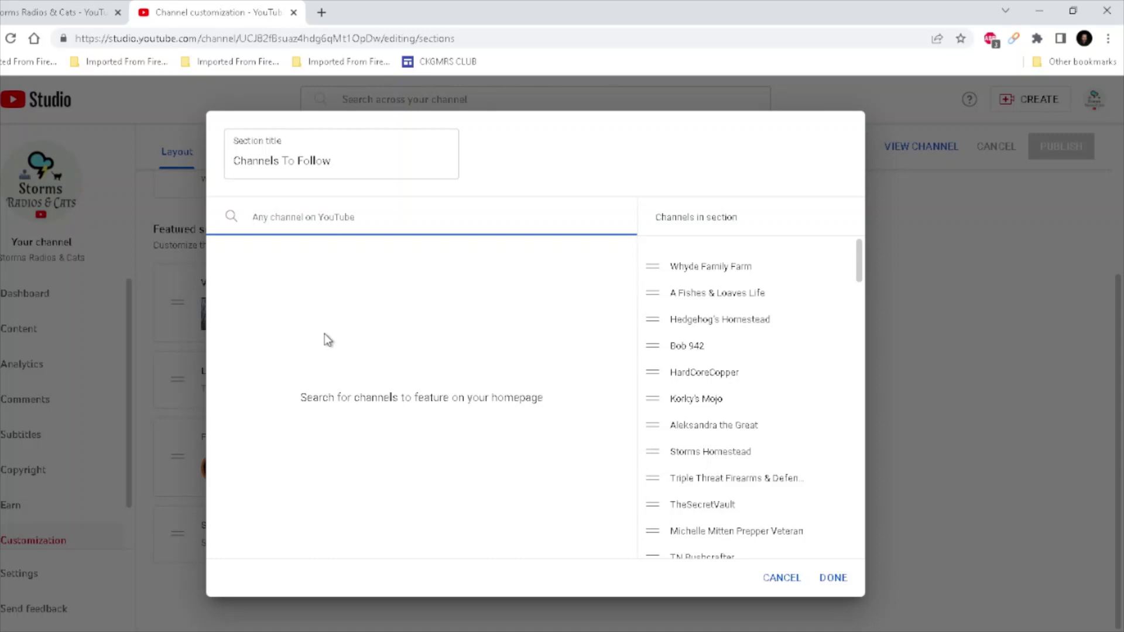
text(@CNN)
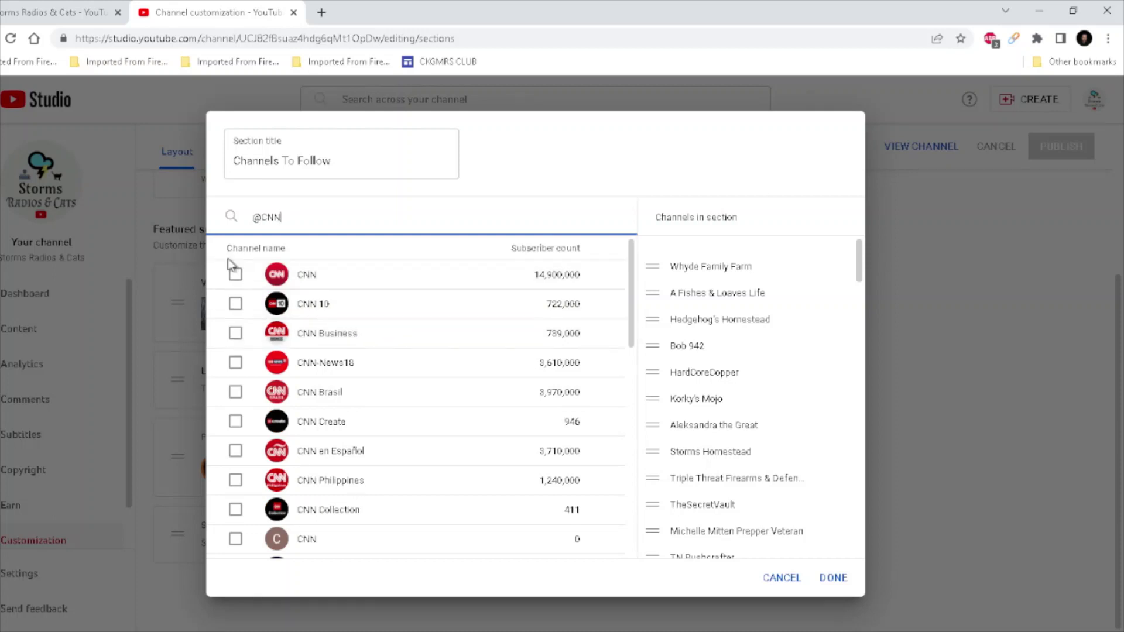
click(236, 275)
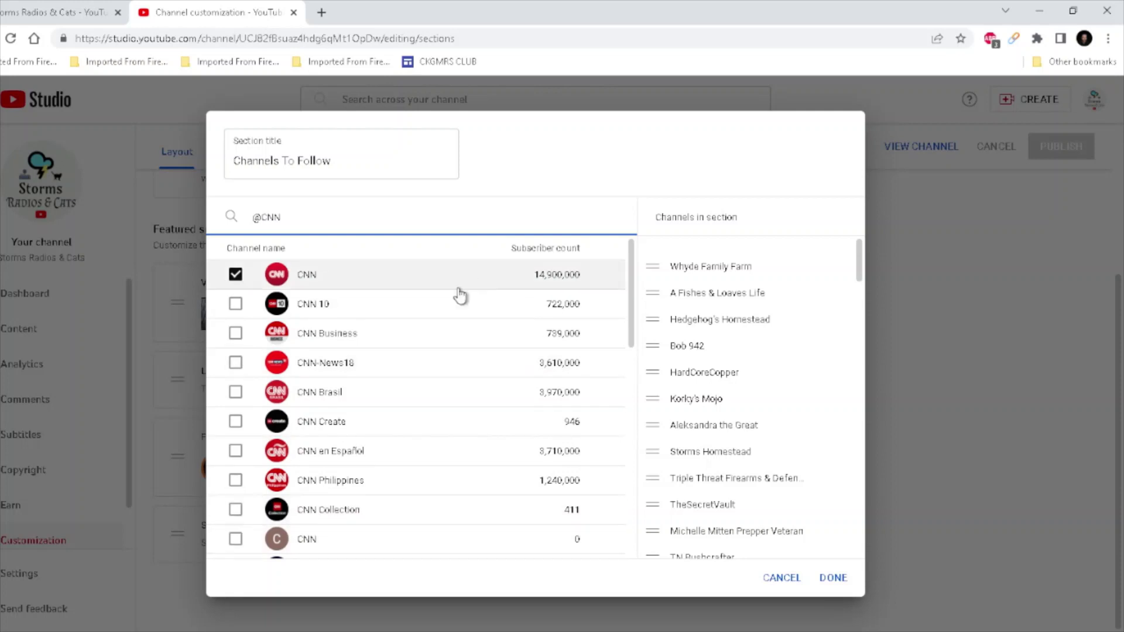
click(833, 579)
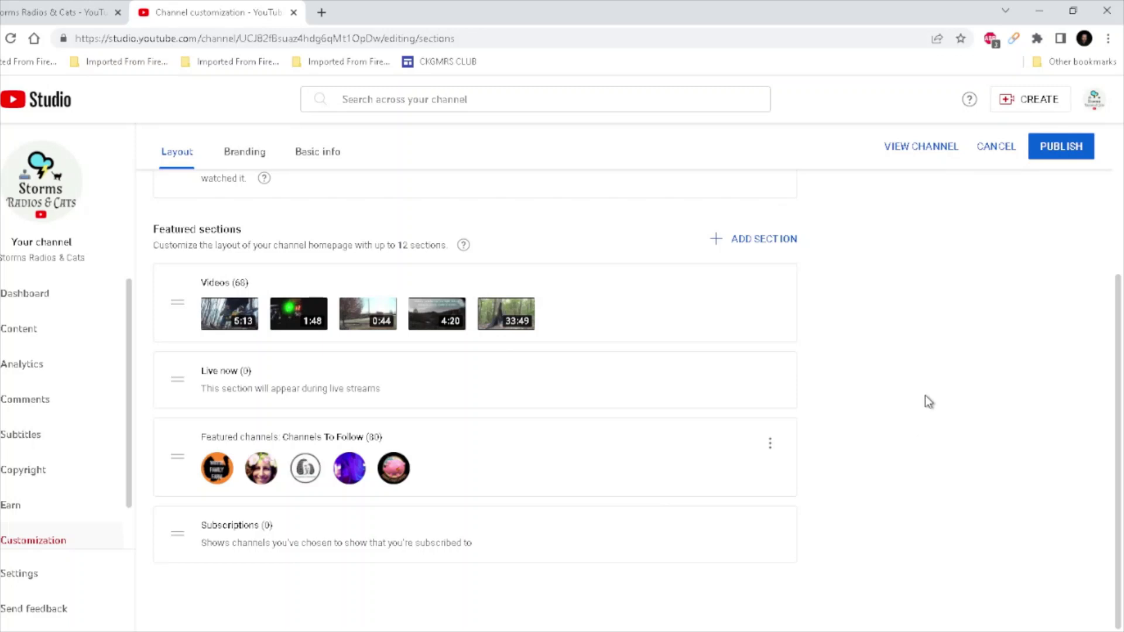
- Publish the layout with Channels To Follow now holding 80 channels
click(1073, 158)
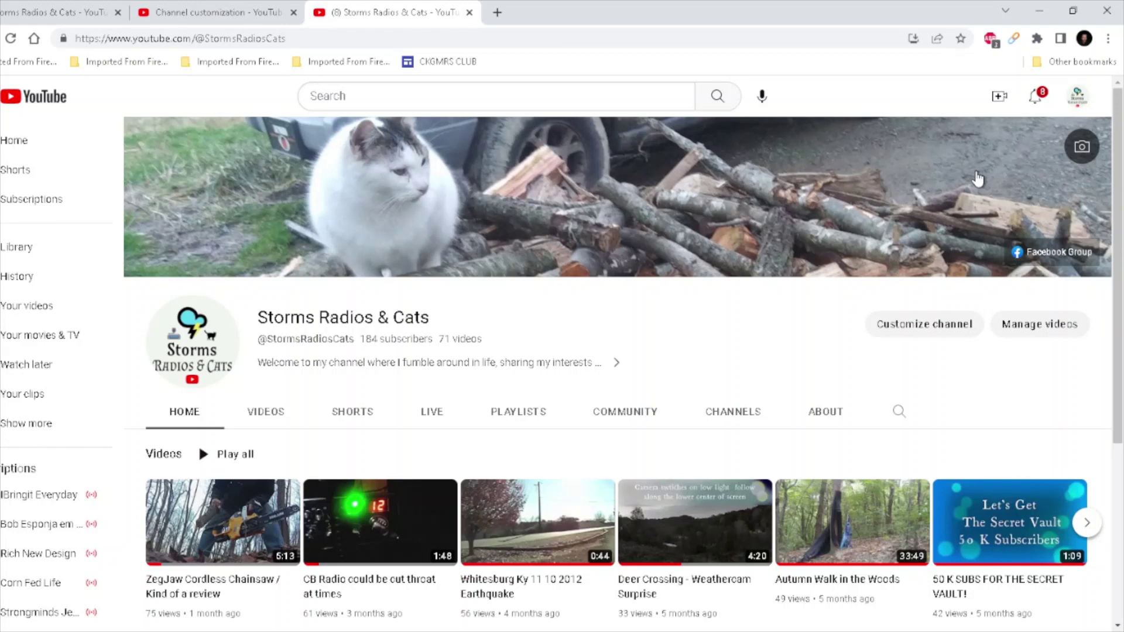
- Show the Channels tab and scroll to the bottom, finding CNN listed after Pink Floyd
click(742, 421)
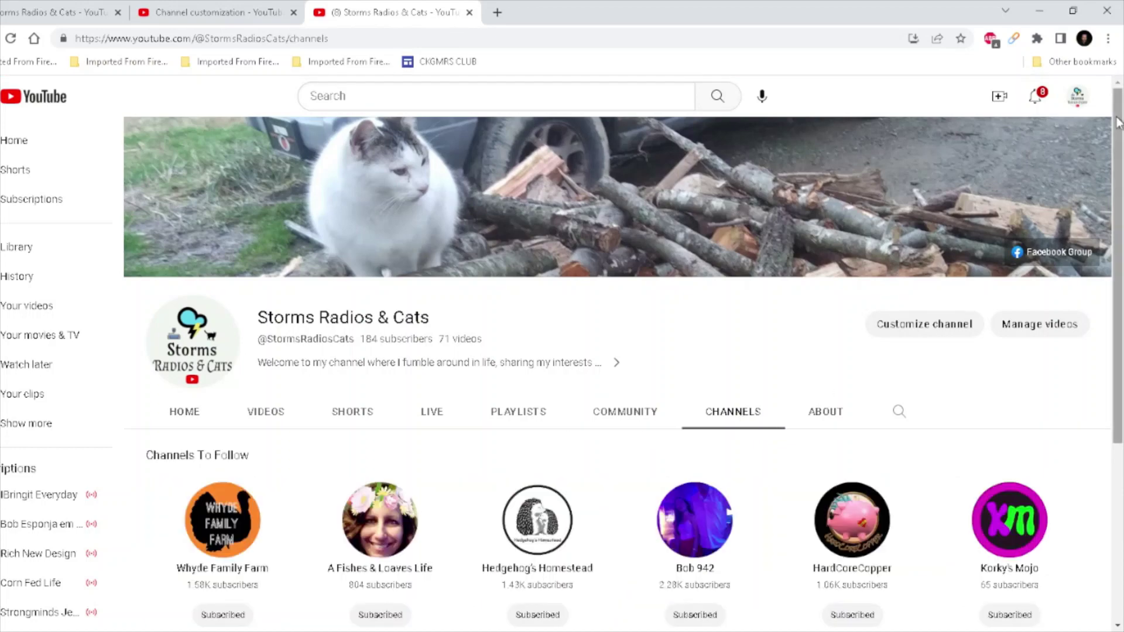
drag(1118, 122, 1115, 298)
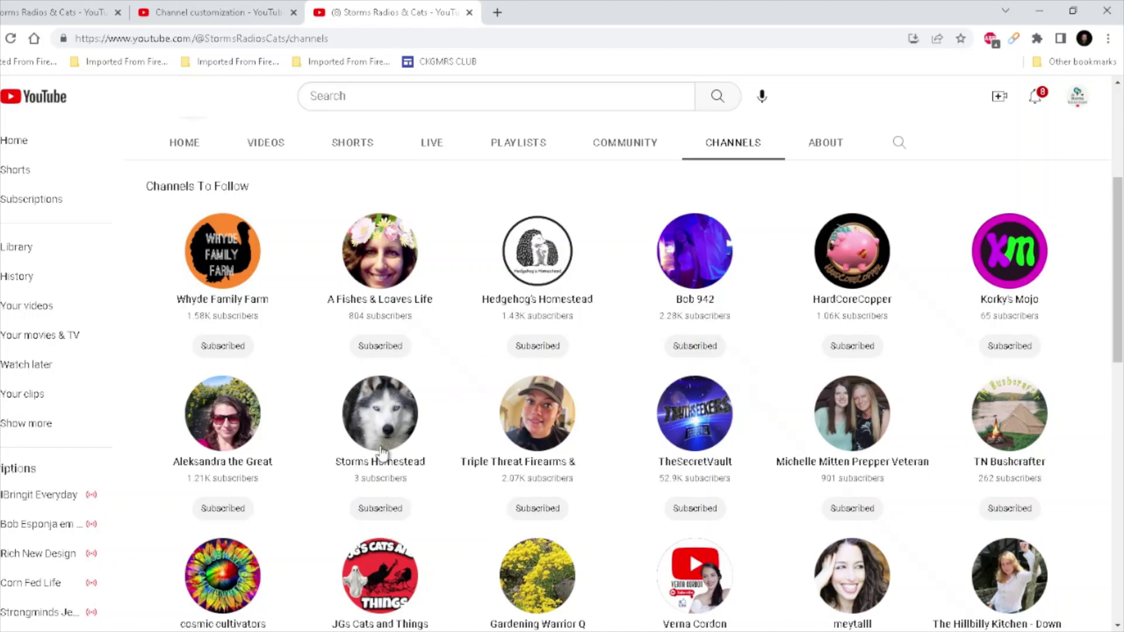
drag(1116, 276, 1120, 445)
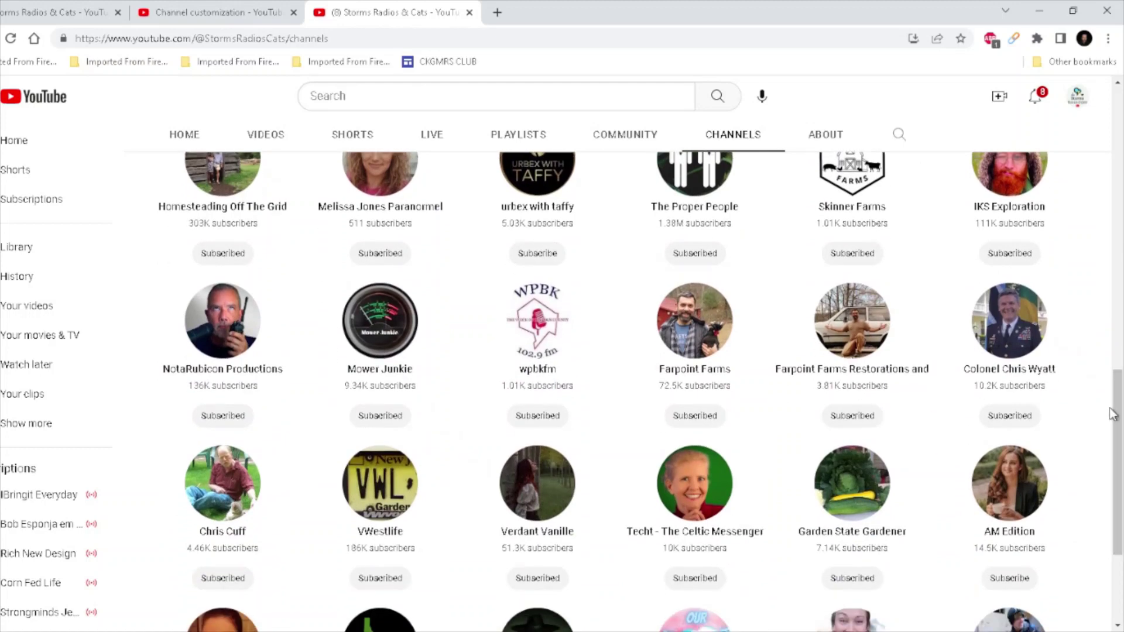
drag(1118, 393, 1116, 579)
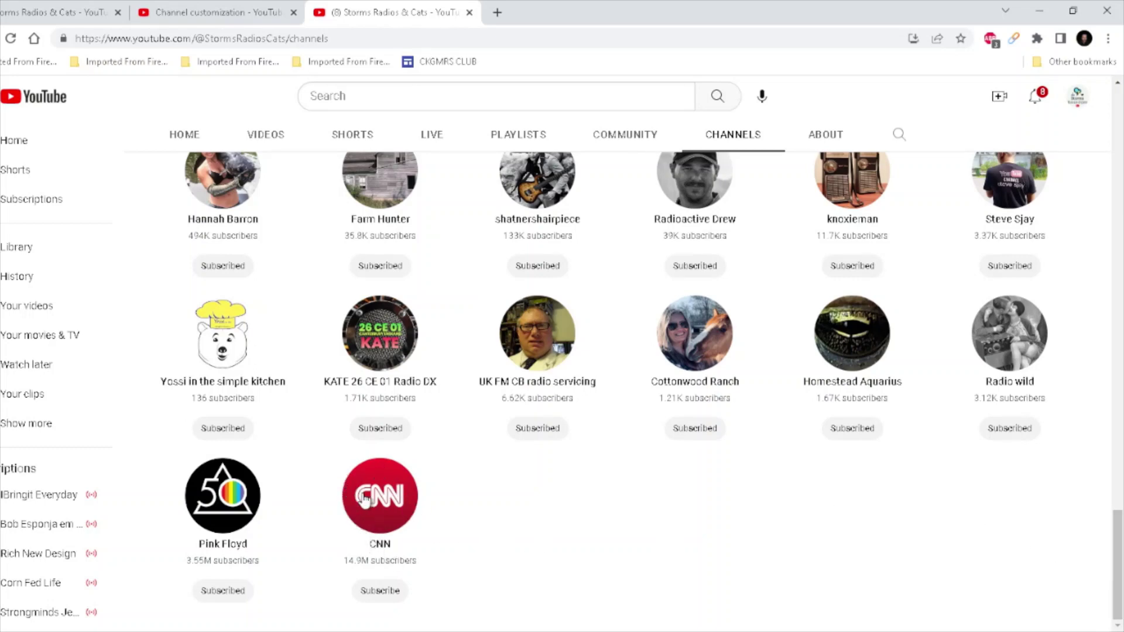
- Reload the page, scroll to Channels To Follow, and choose Edit section contents from its options
click(715, 140)
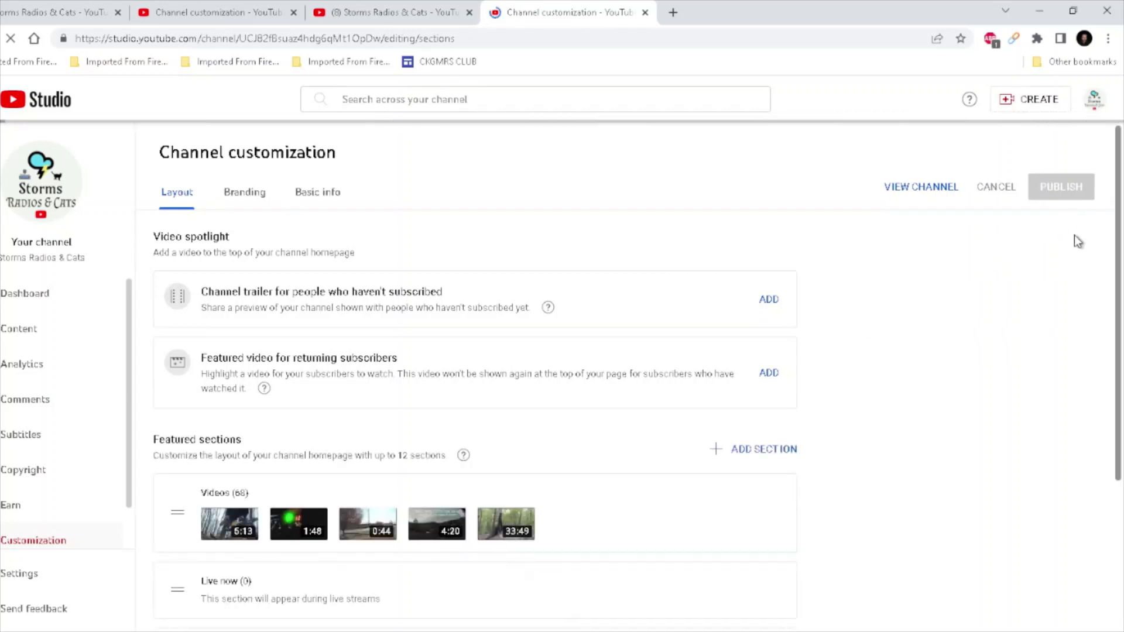
scroll(1108, 253, down, 2)
scroll(1107, 253, down, 3)
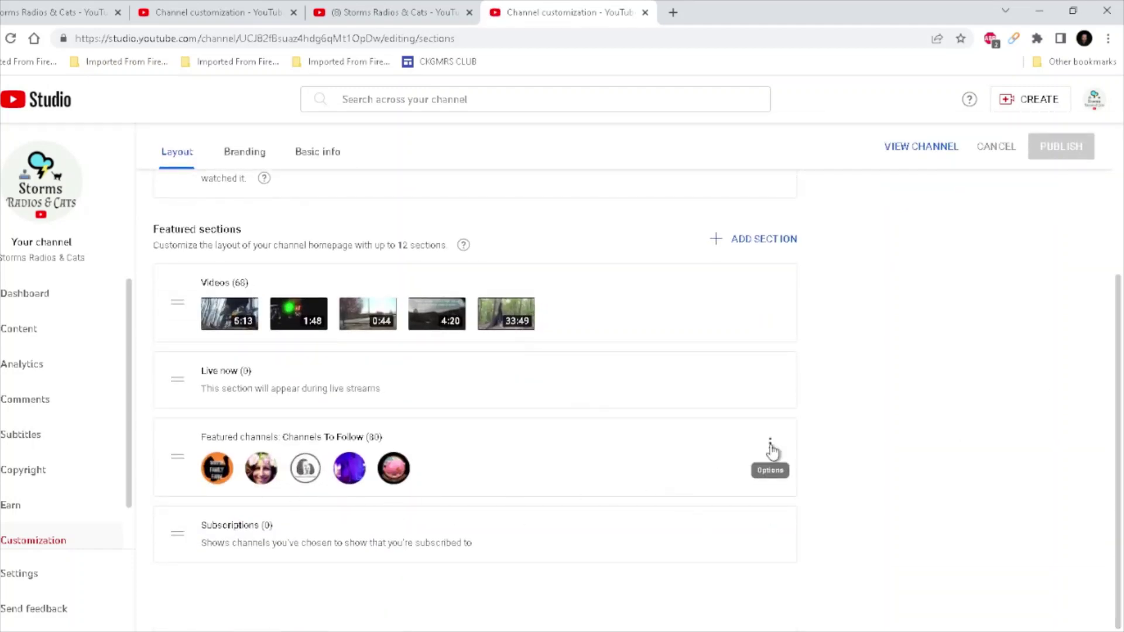
click(770, 449)
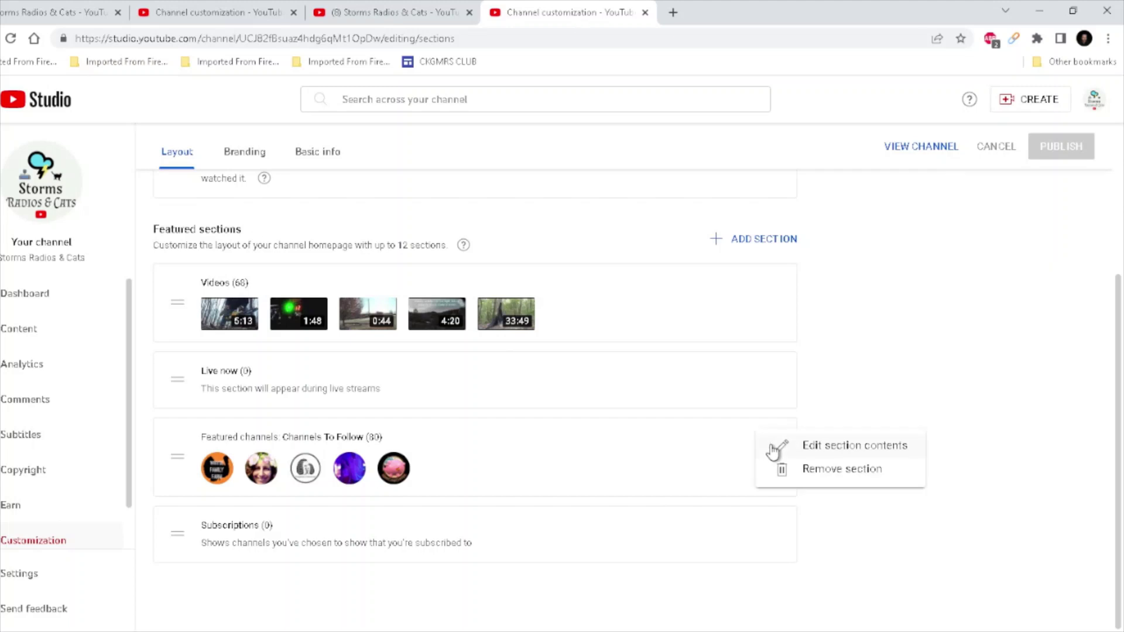
click(830, 447)
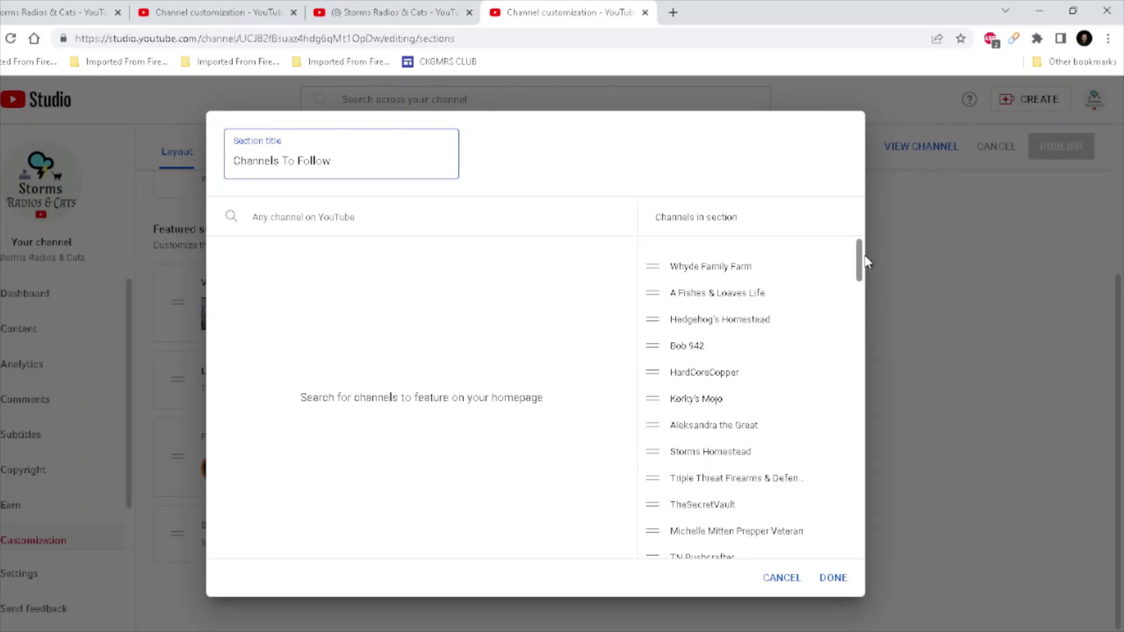
- Delete CNN from the Channels To Follow channel list, confirm the 79 channels, and publish
drag(859, 258, 861, 538)
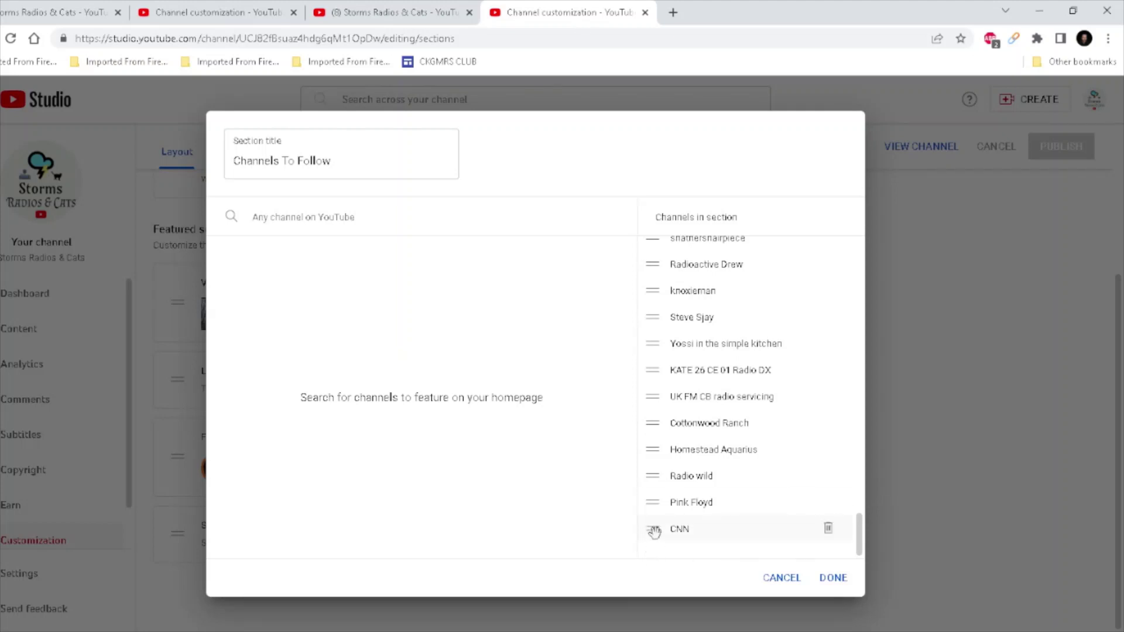
click(828, 528)
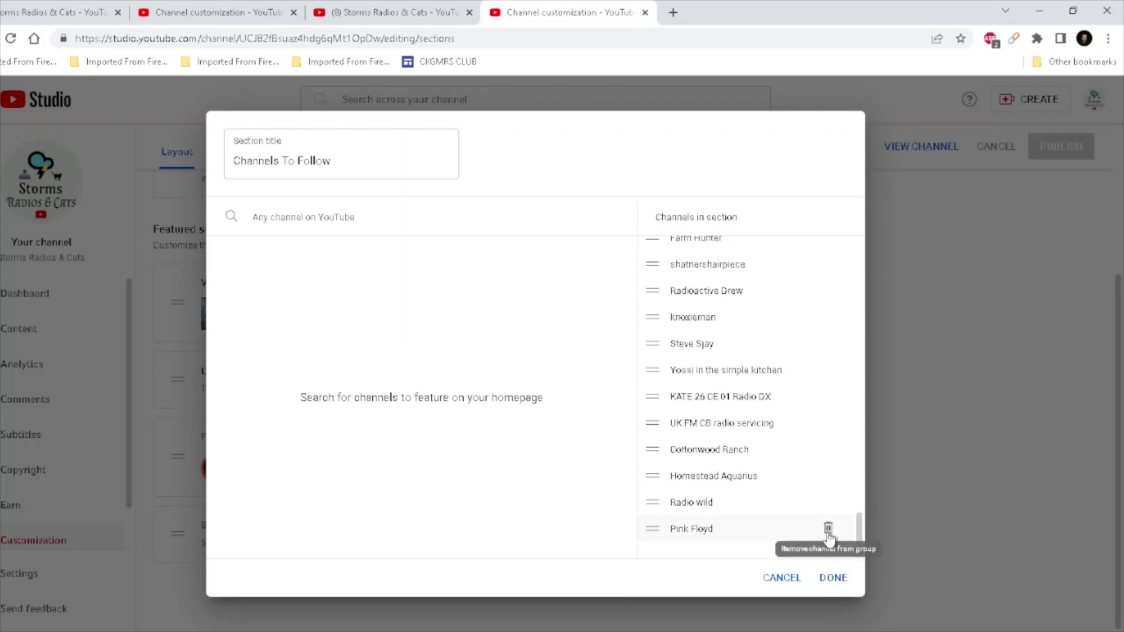
click(842, 583)
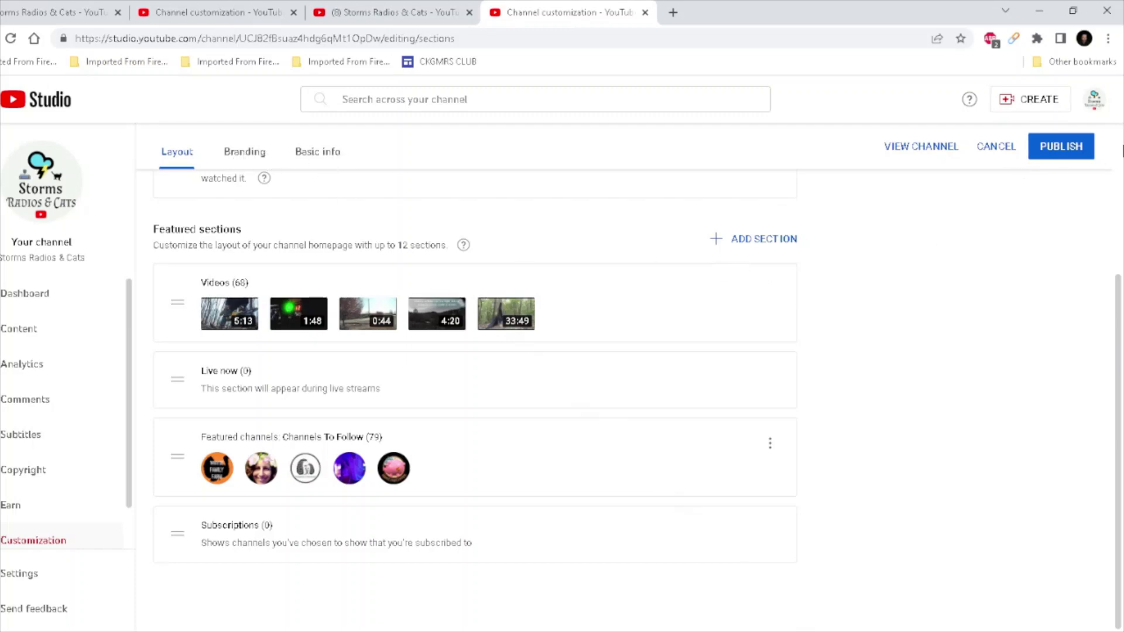
click(1047, 151)
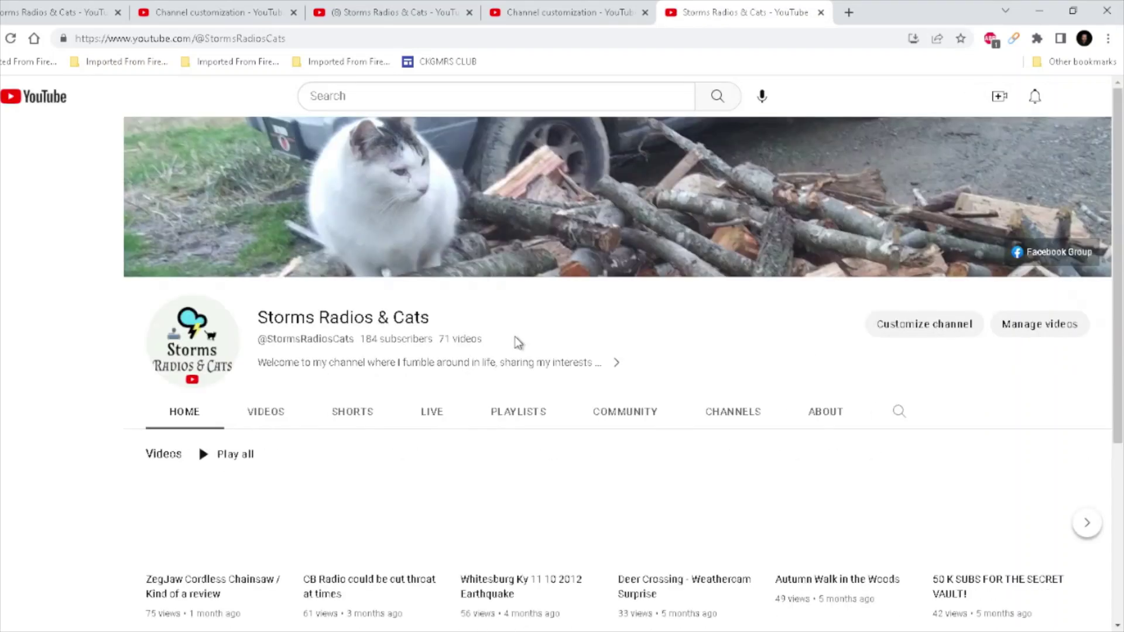
- Confirm CNN still ends the Channels To Follow grid on the CHANNELS tab, then reload the page
click(739, 413)
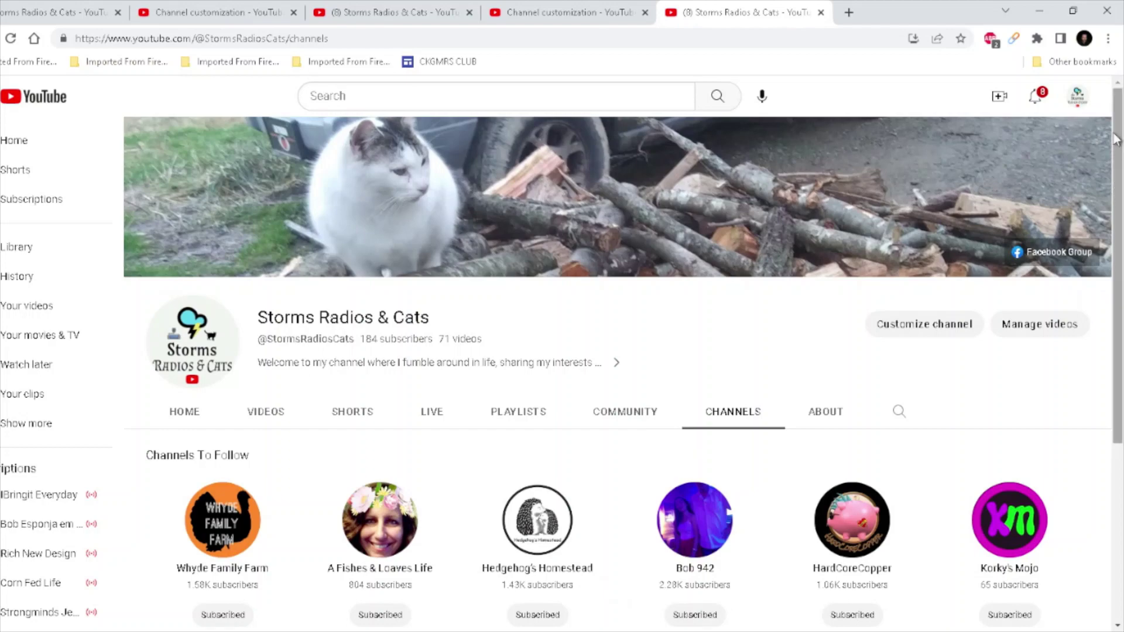
drag(1118, 125, 1118, 561)
drag(1118, 410, 1117, 574)
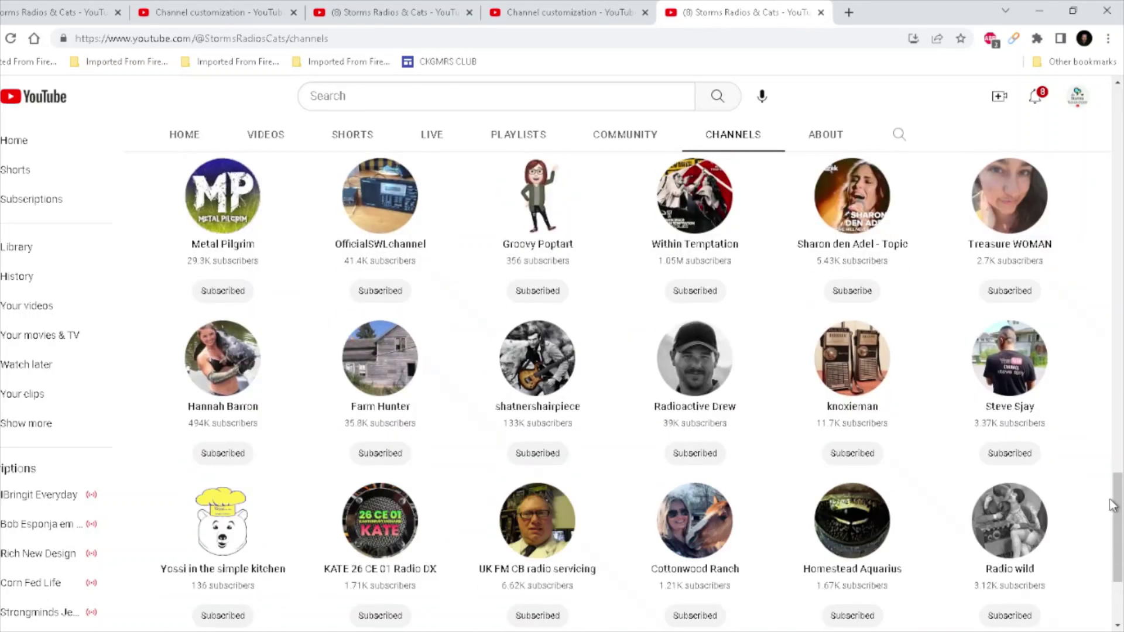
drag(1116, 504, 1116, 547)
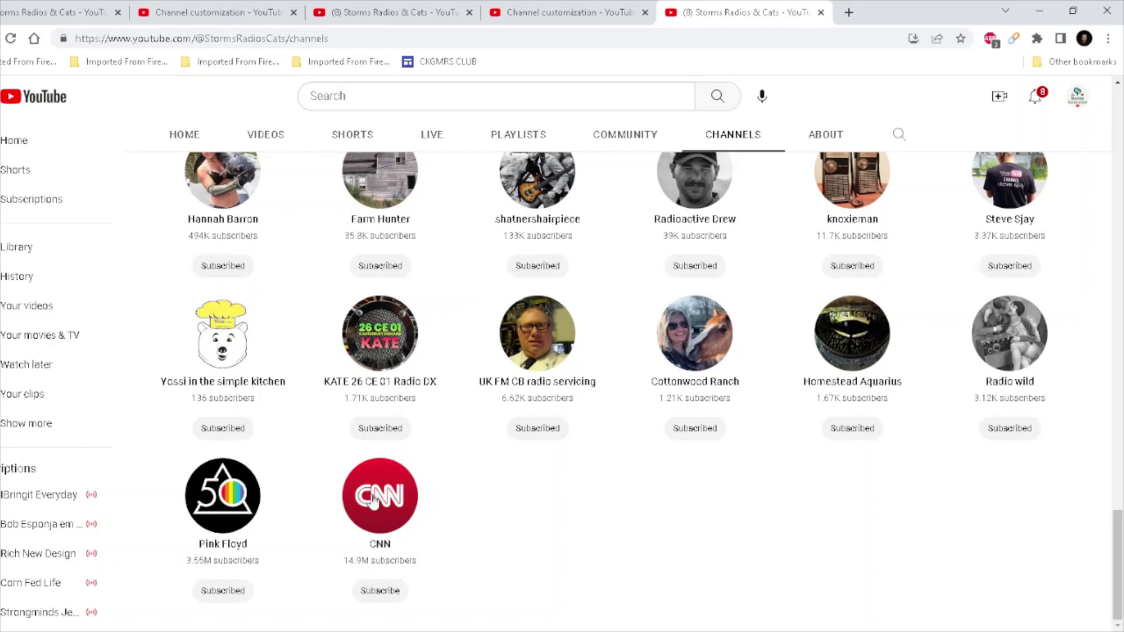
click(11, 39)
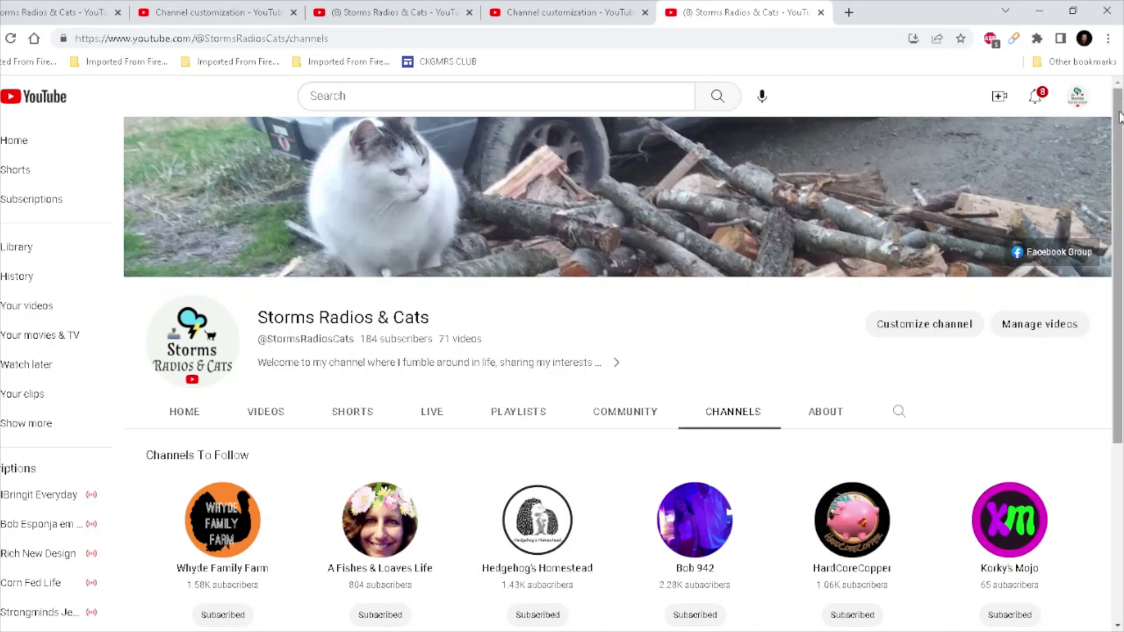
drag(1119, 117, 1119, 125)
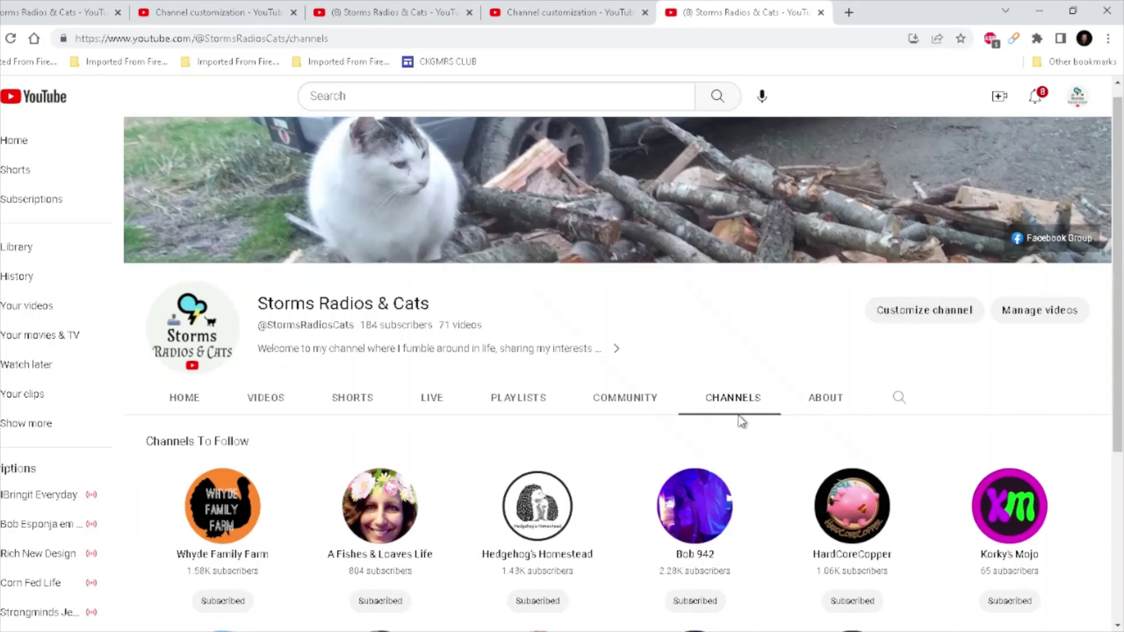
scroll(740, 410, up, 1)
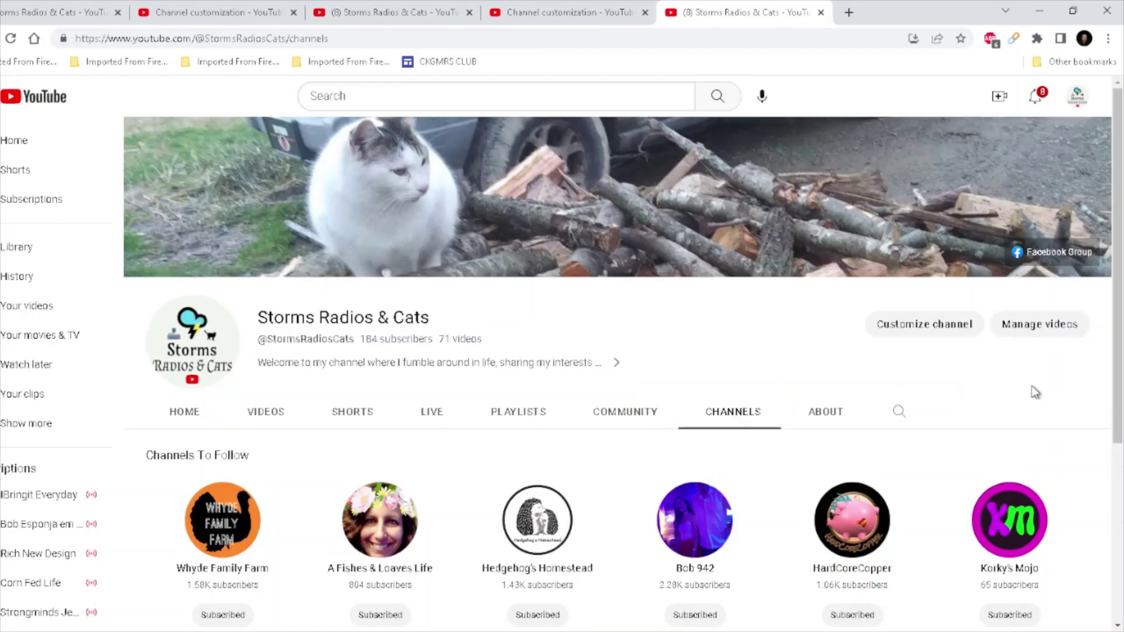
drag(1115, 166, 1112, 502)
scroll(1108, 379, down, 2)
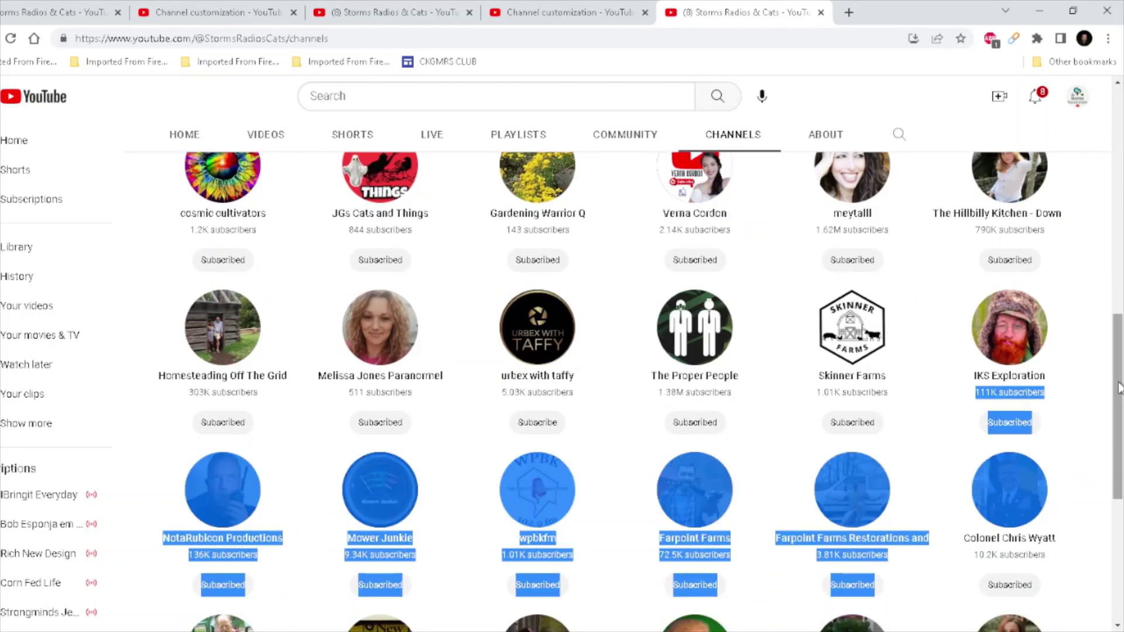
click(1093, 332)
drag(1115, 338, 1119, 507)
drag(1111, 414, 1110, 521)
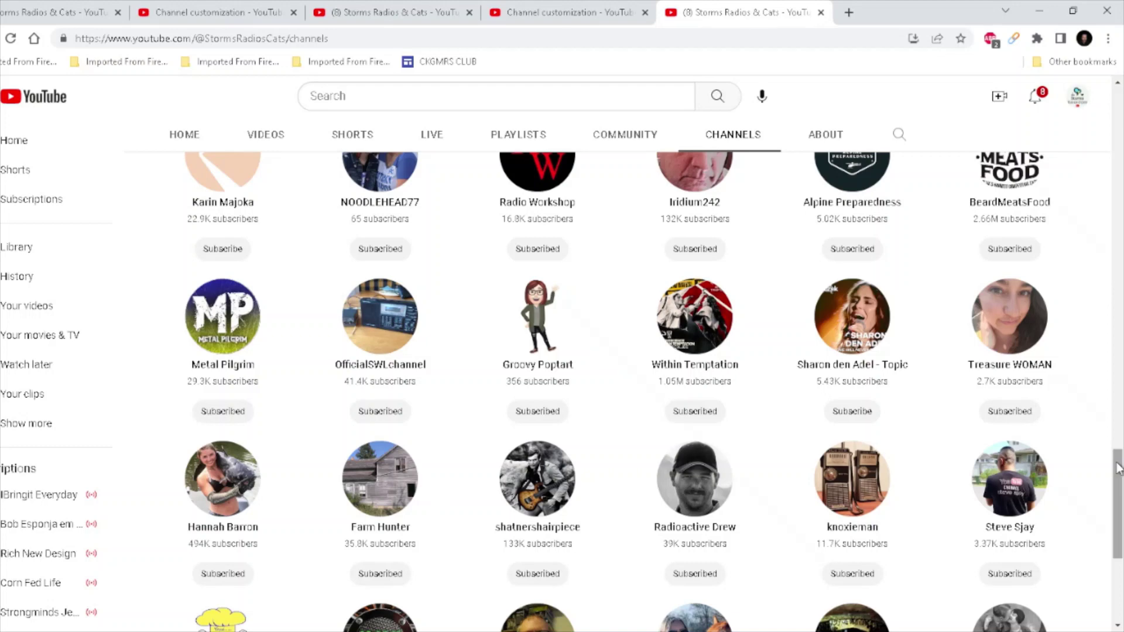
drag(1119, 464, 1105, 534)
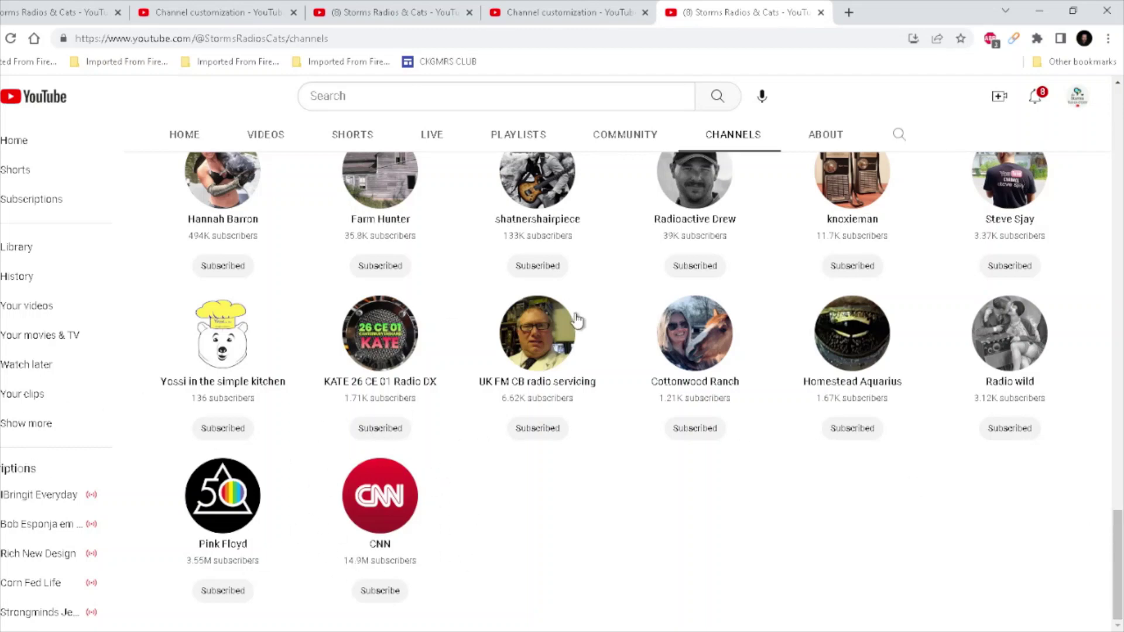
drag(1114, 556, 1118, 87)
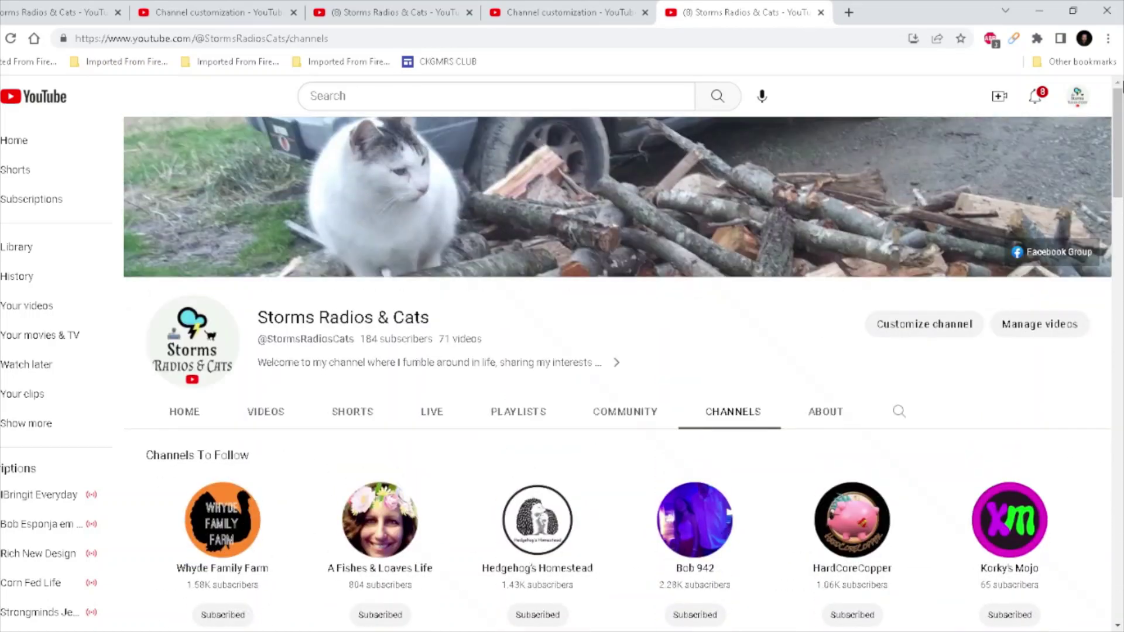